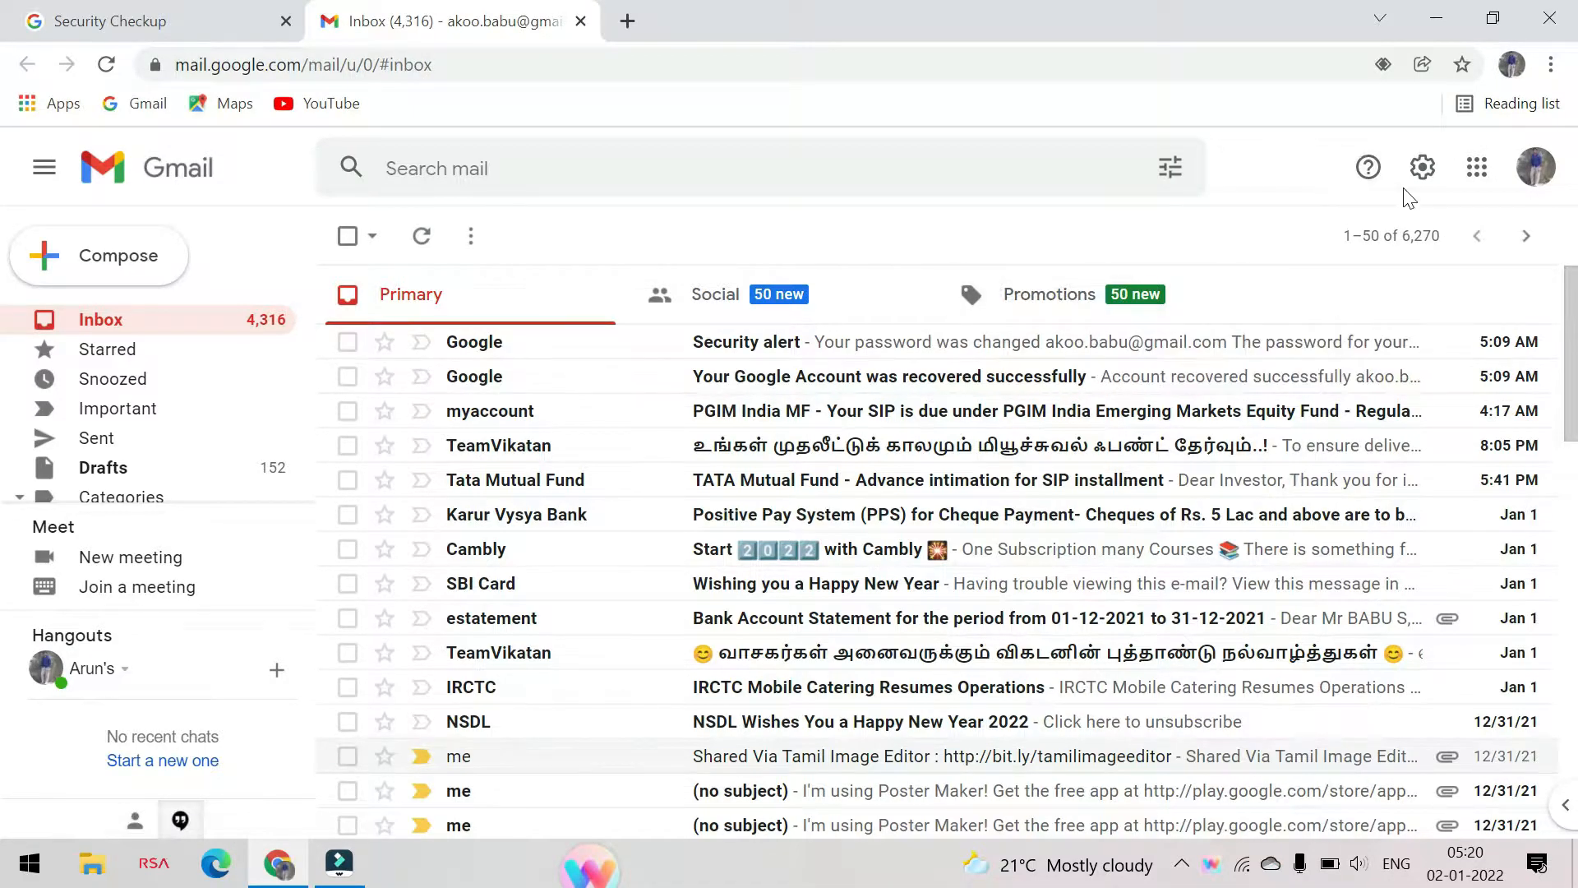
# Switch from Gmail to Google Sheets and create a new blank spreadsheet
pyautogui.click(1478, 169)
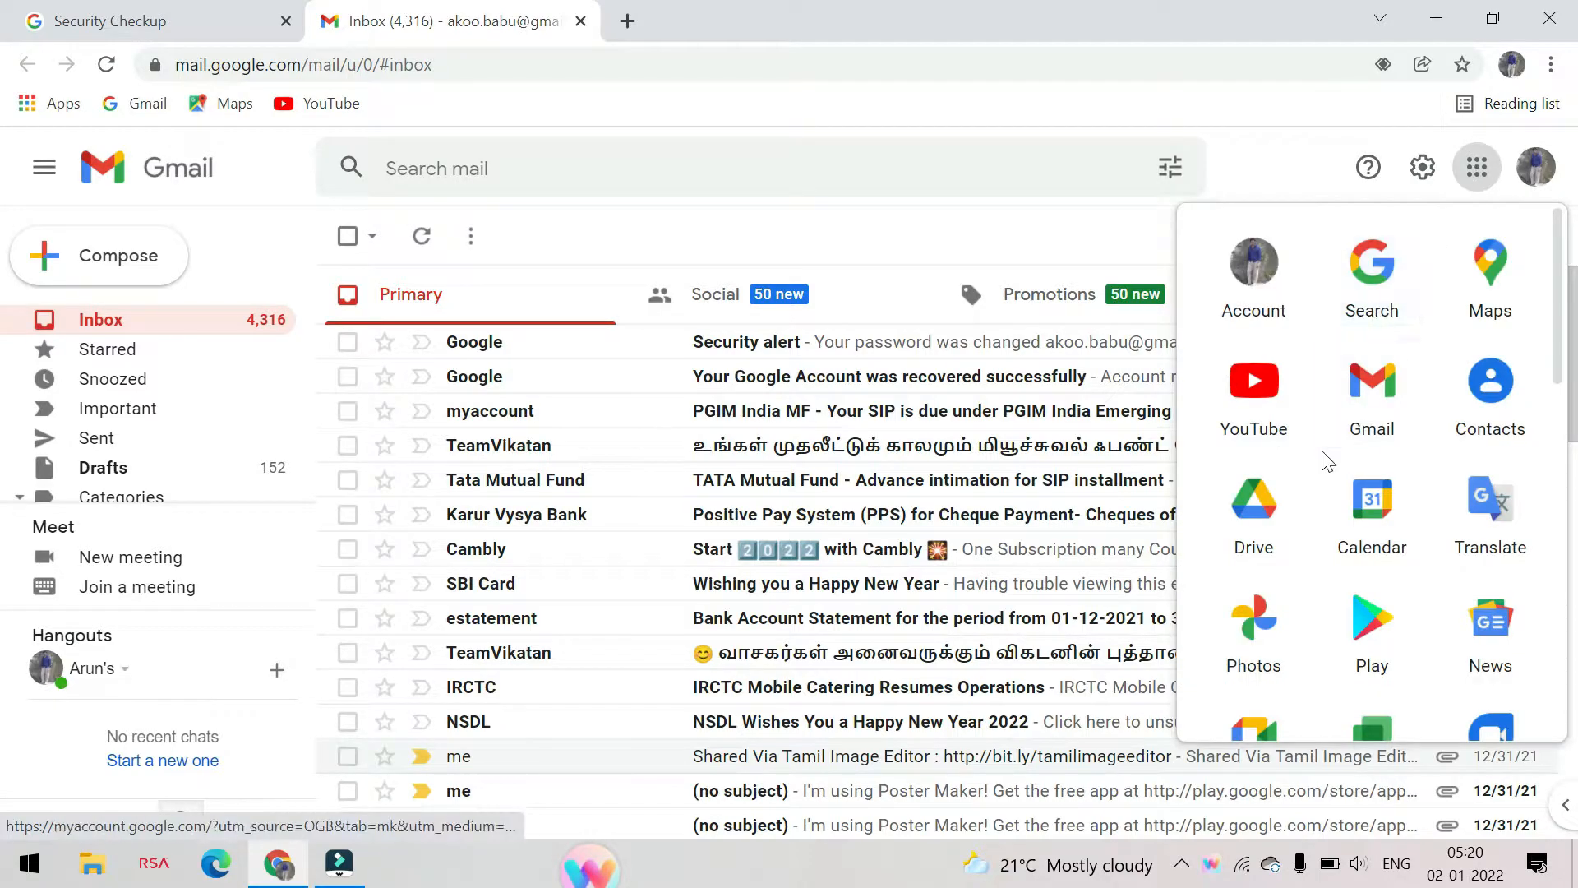
pyautogui.scroll(-4, 1323, 469)
pyautogui.scroll(-4, 1323, 477)
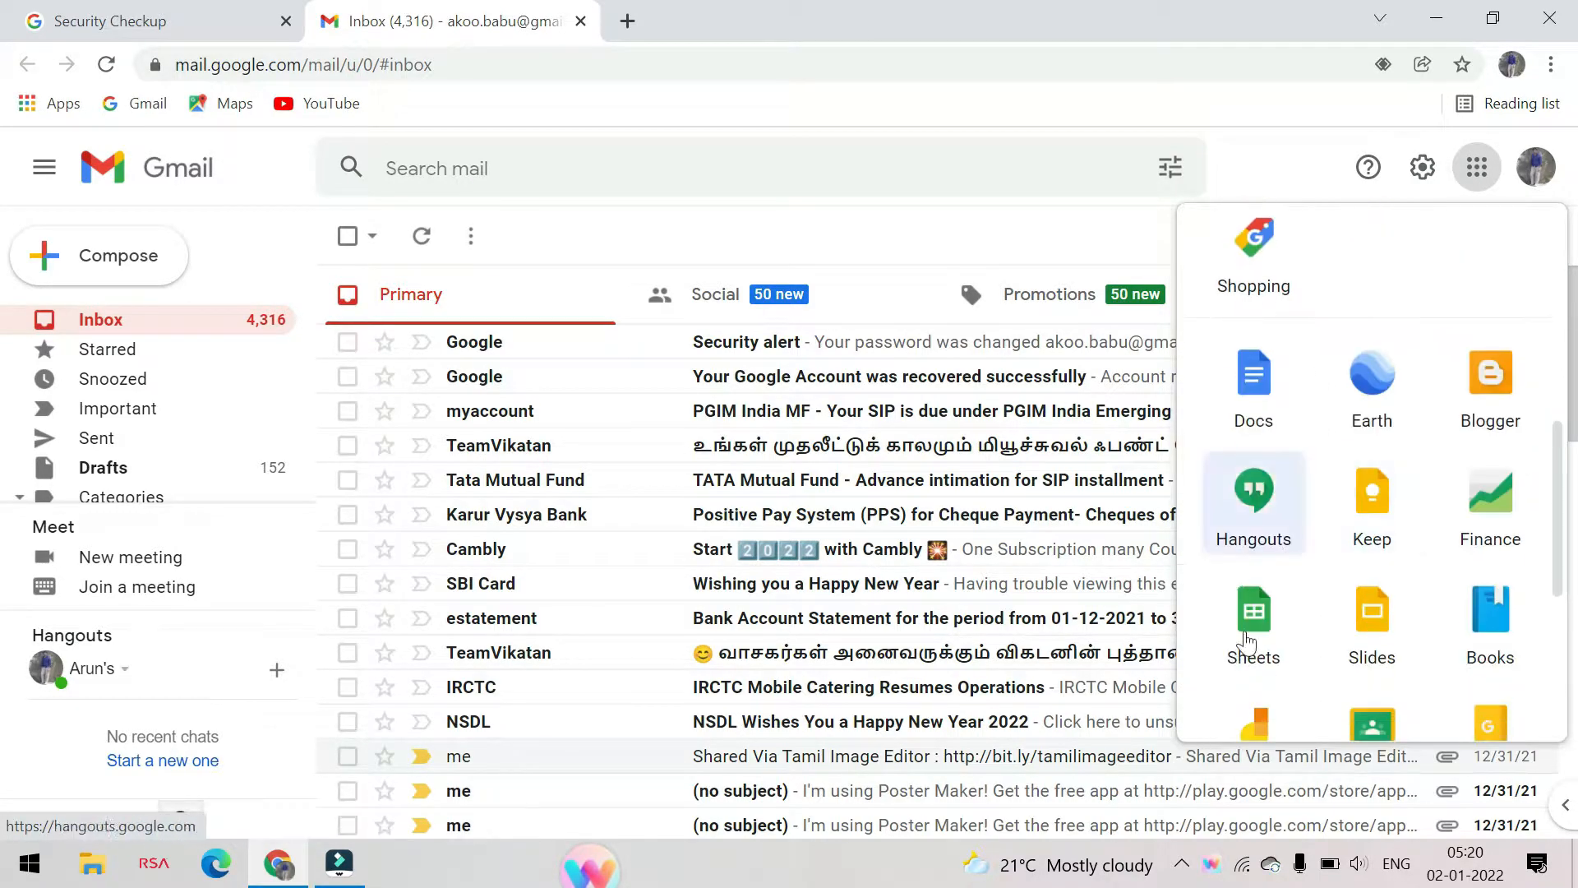
pyautogui.click(1257, 648)
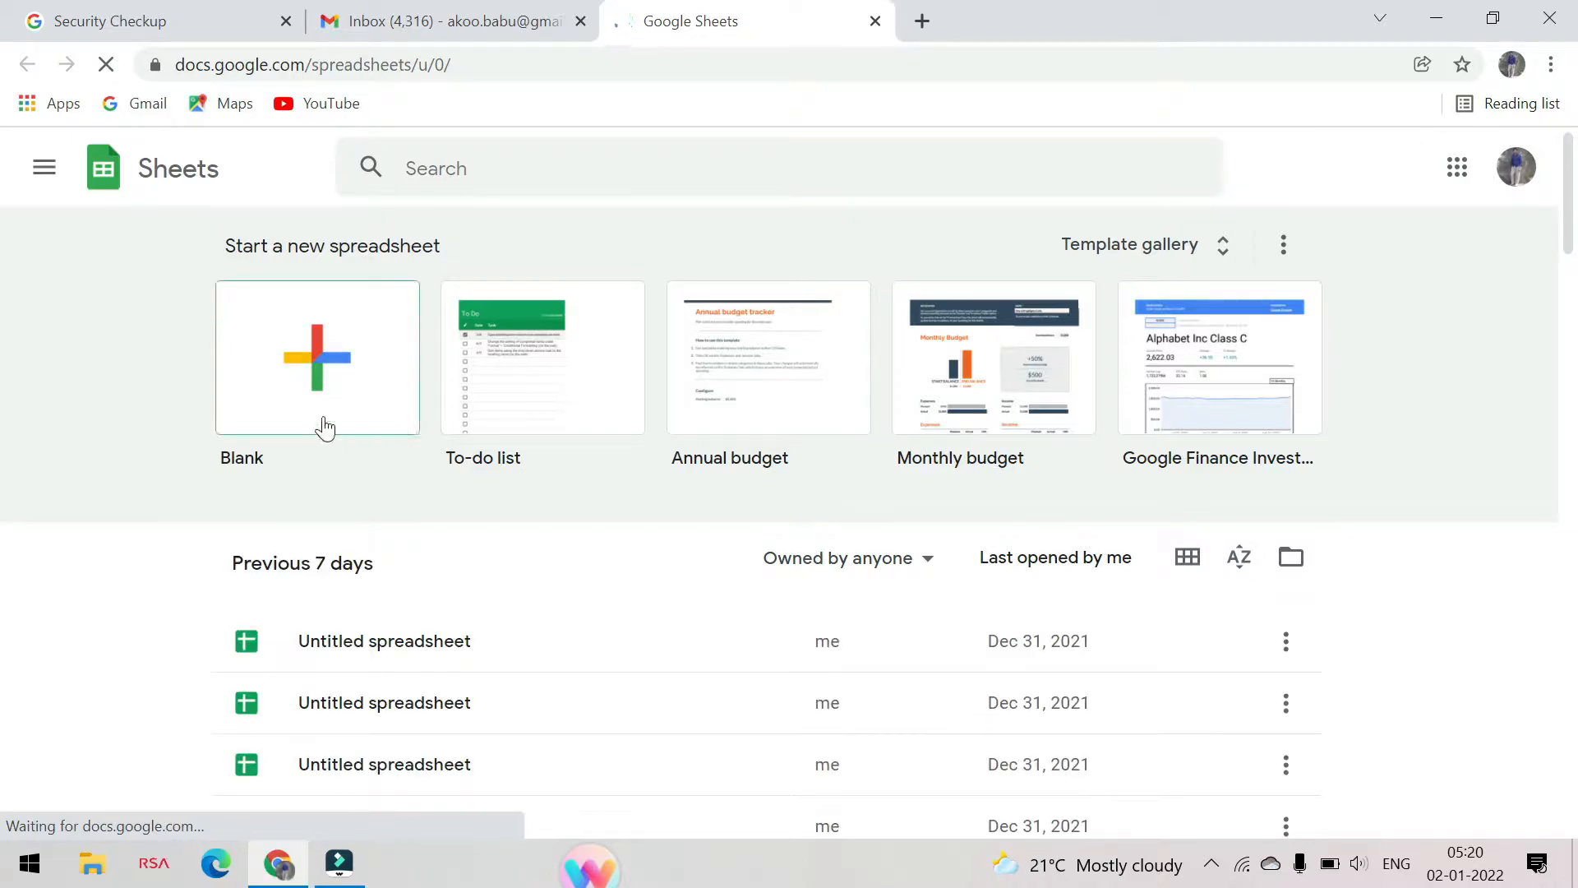
pyautogui.click(329, 364)
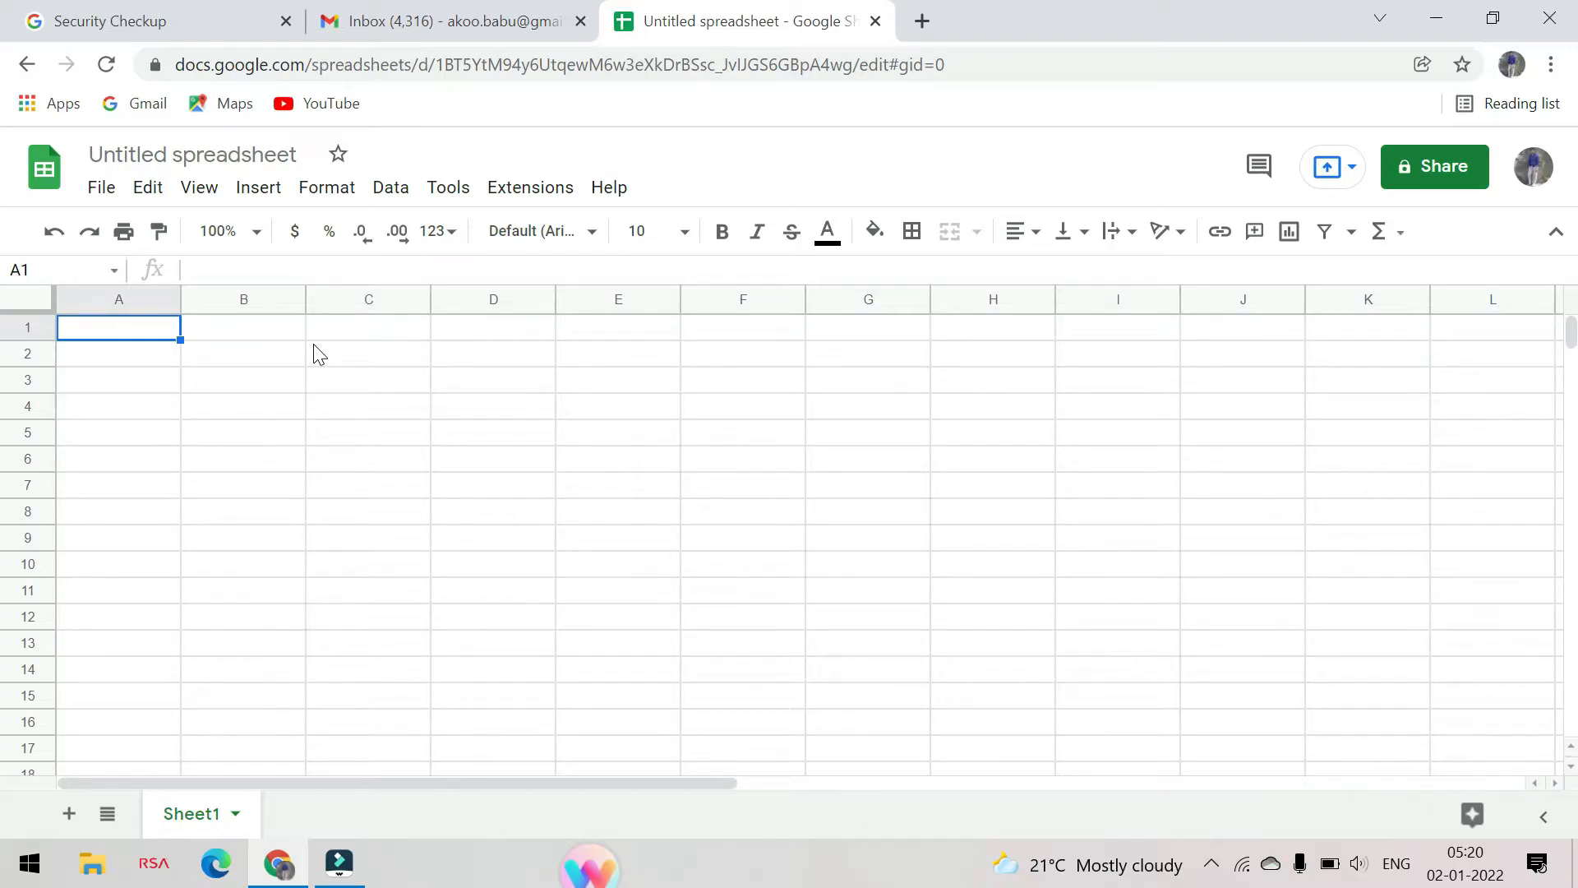
# Import the CIVIL DETAILS Excel file from the desktop by uploading it, replacing the current spreadsheet
pyautogui.click(111, 200)
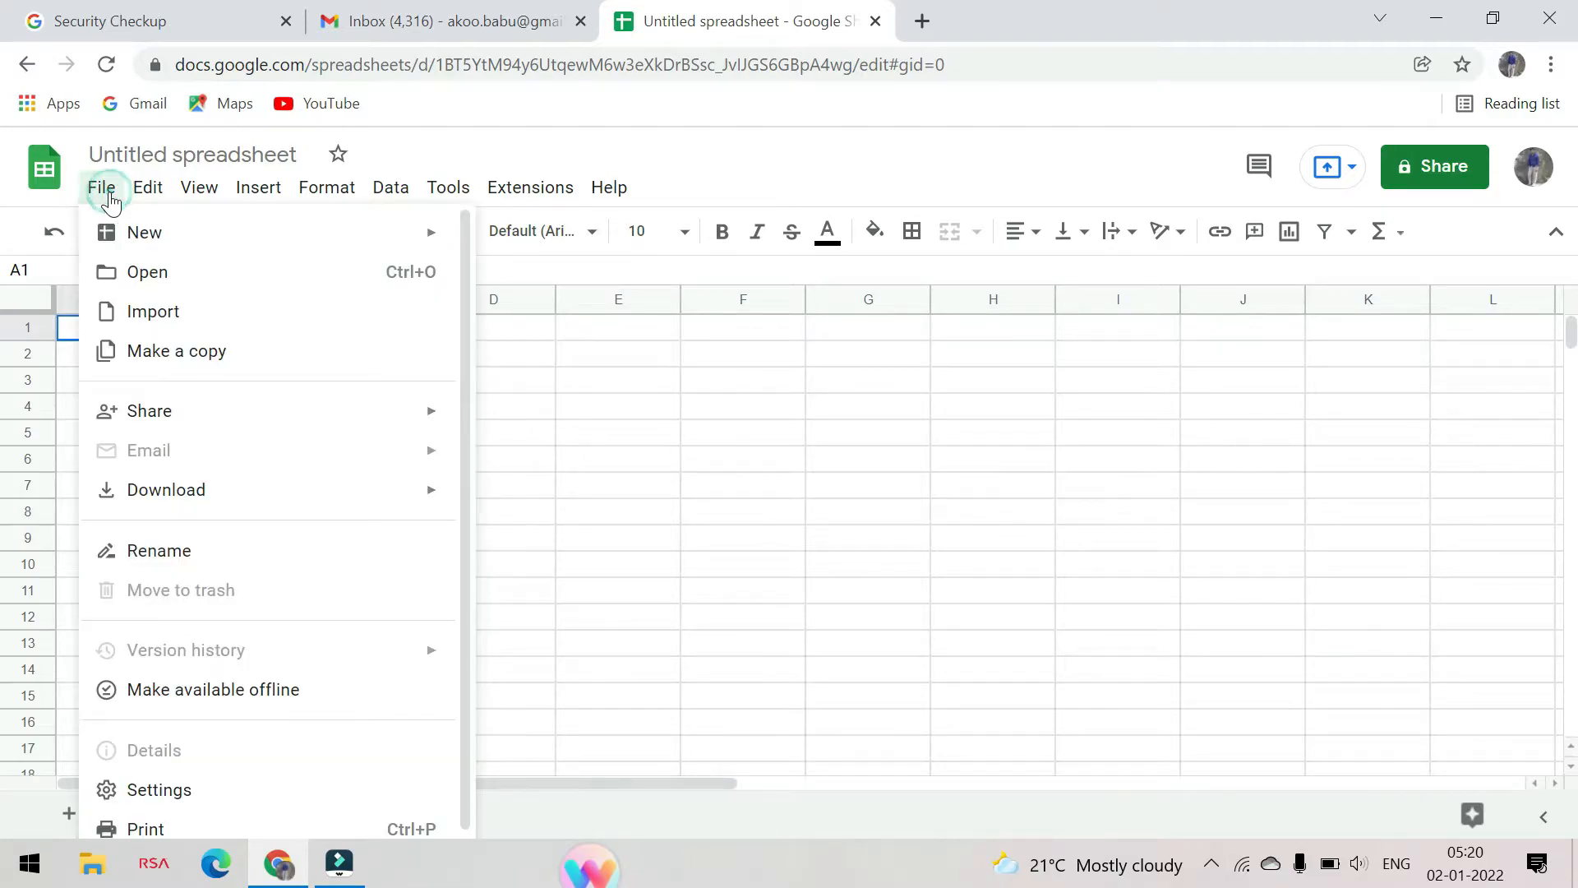
pyautogui.click(186, 317)
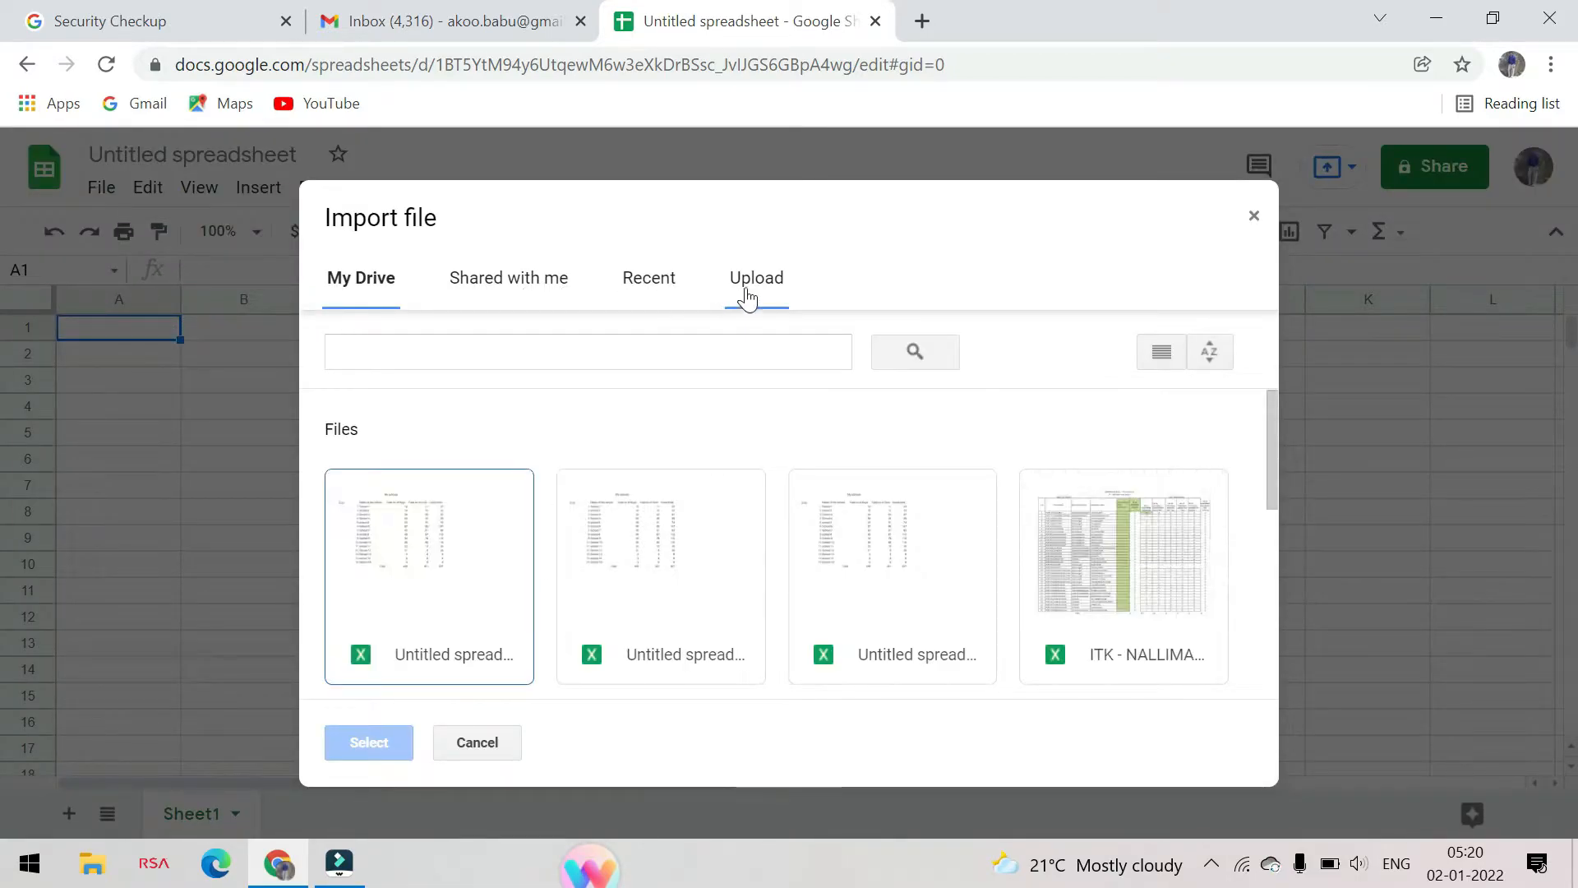
pyautogui.click(754, 278)
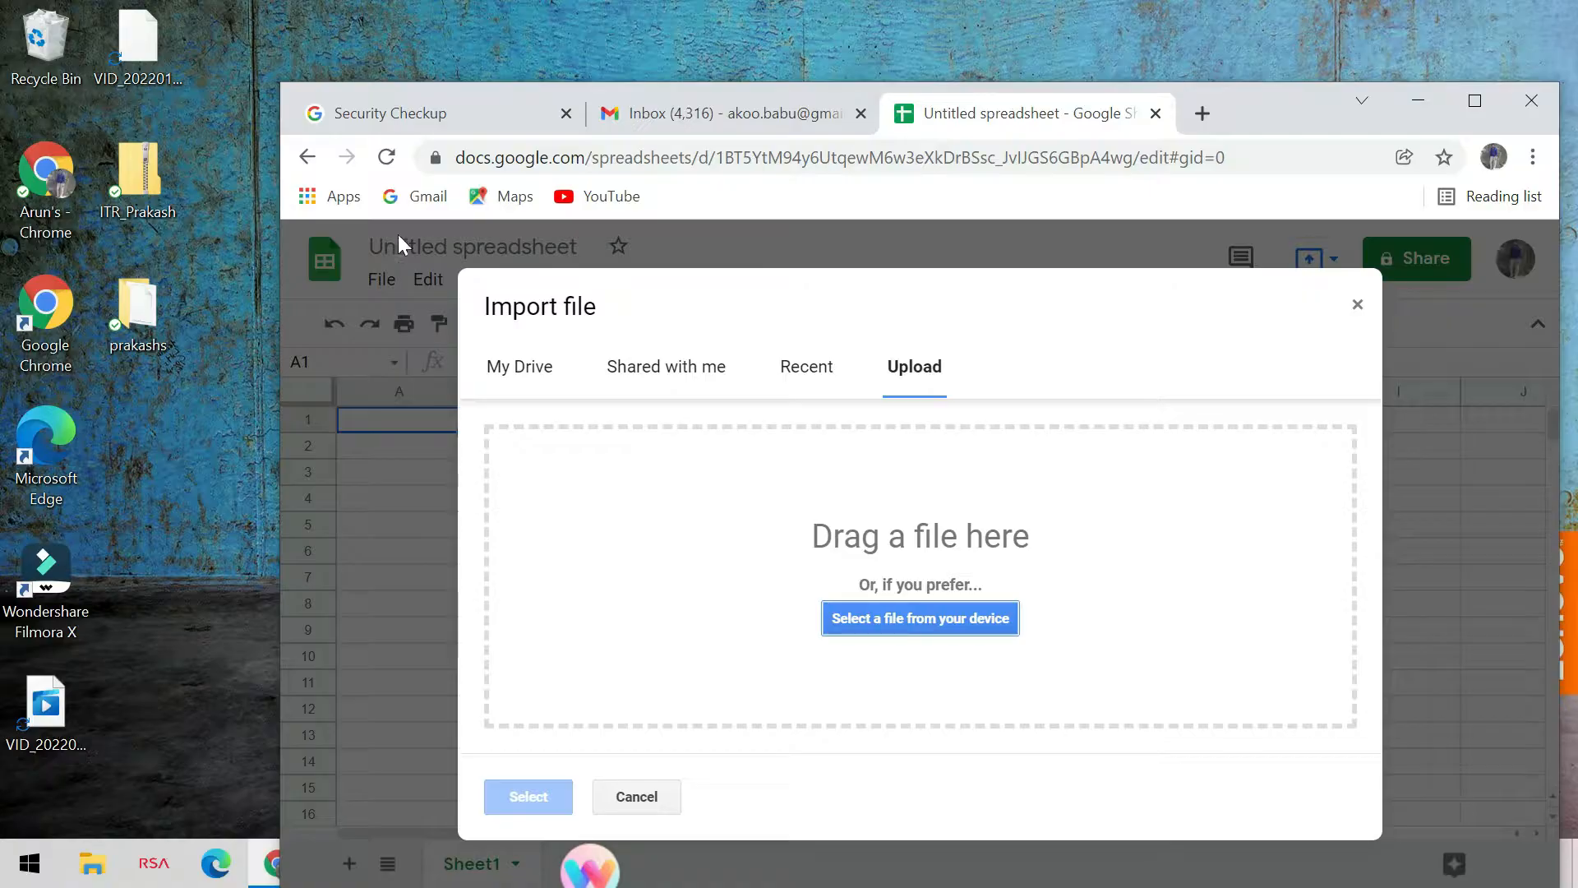
pyautogui.moveTo(1225, 112); pyautogui.dragTo(1300, 56)
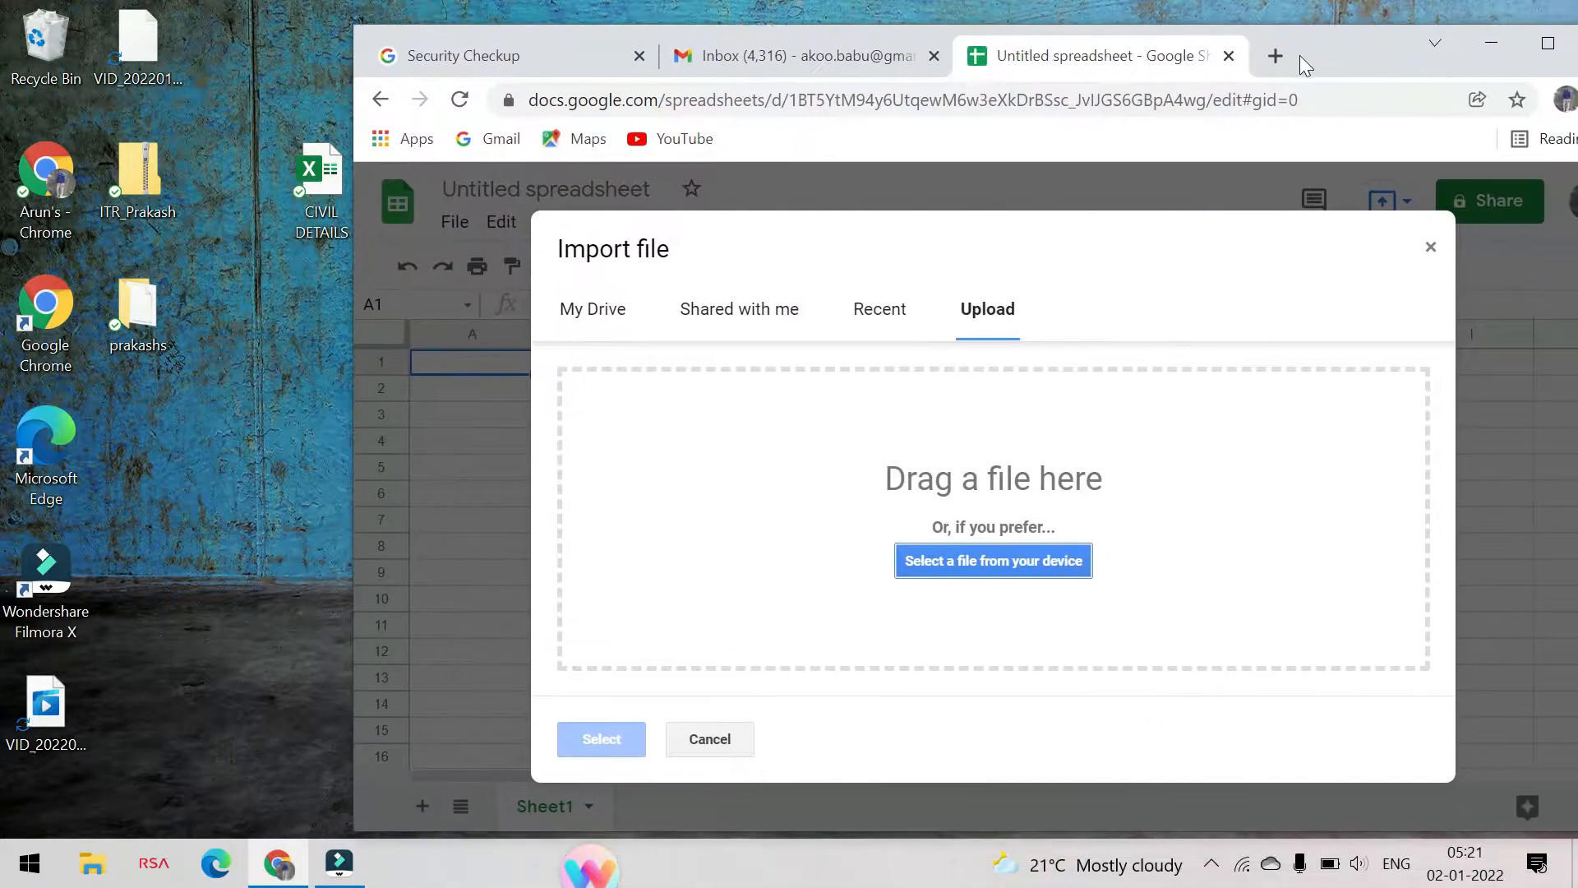
pyautogui.moveTo(320, 193); pyautogui.dragTo(233, 403)
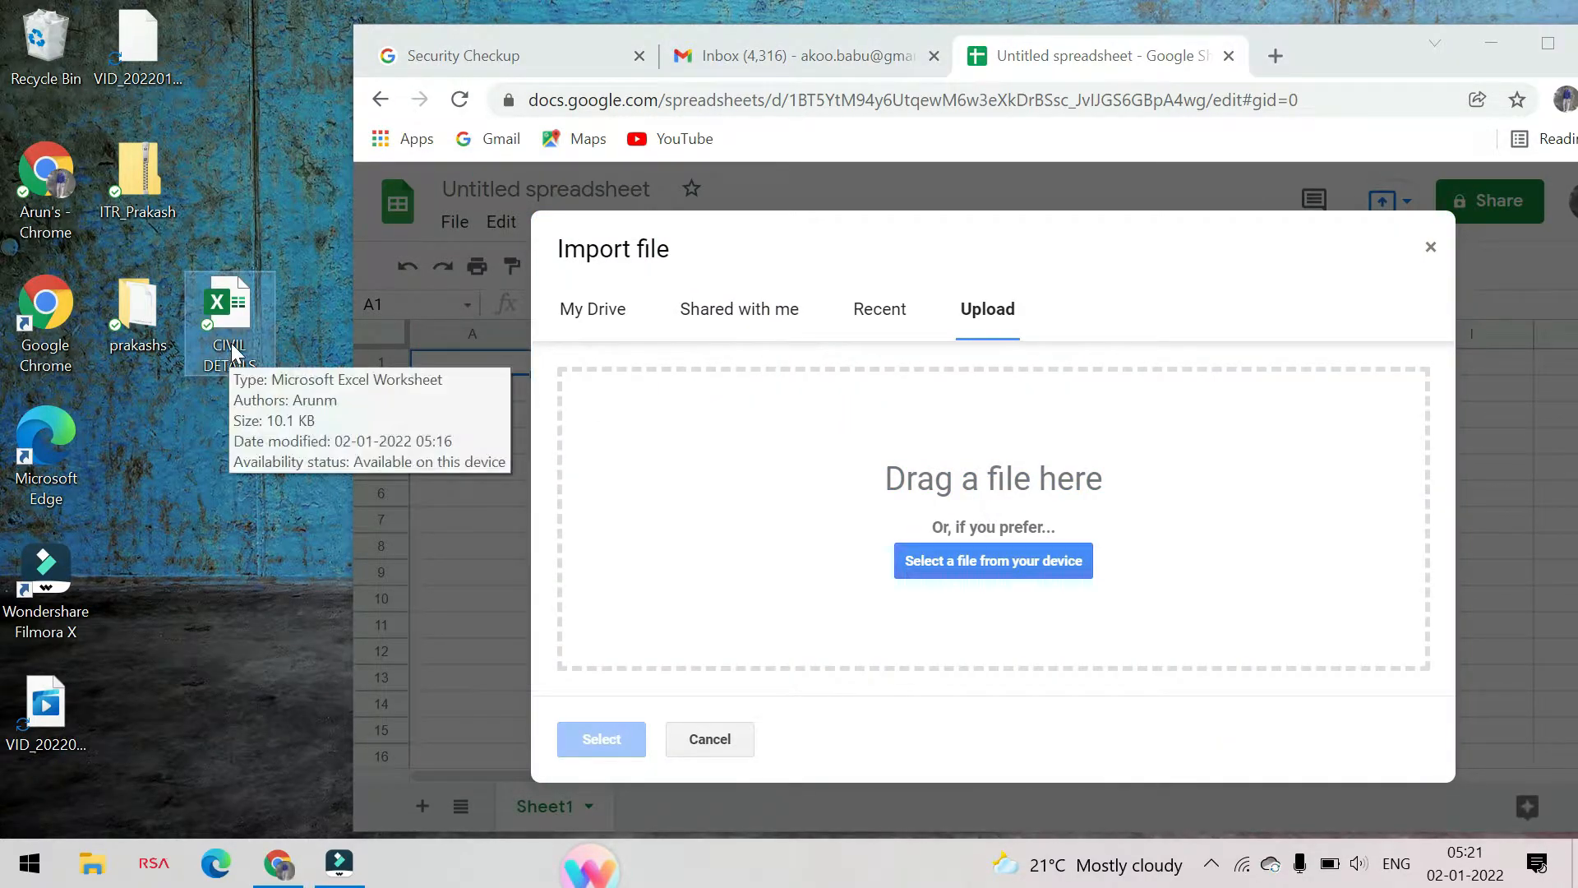
pyautogui.moveTo(233, 324); pyautogui.dragTo(938, 529)
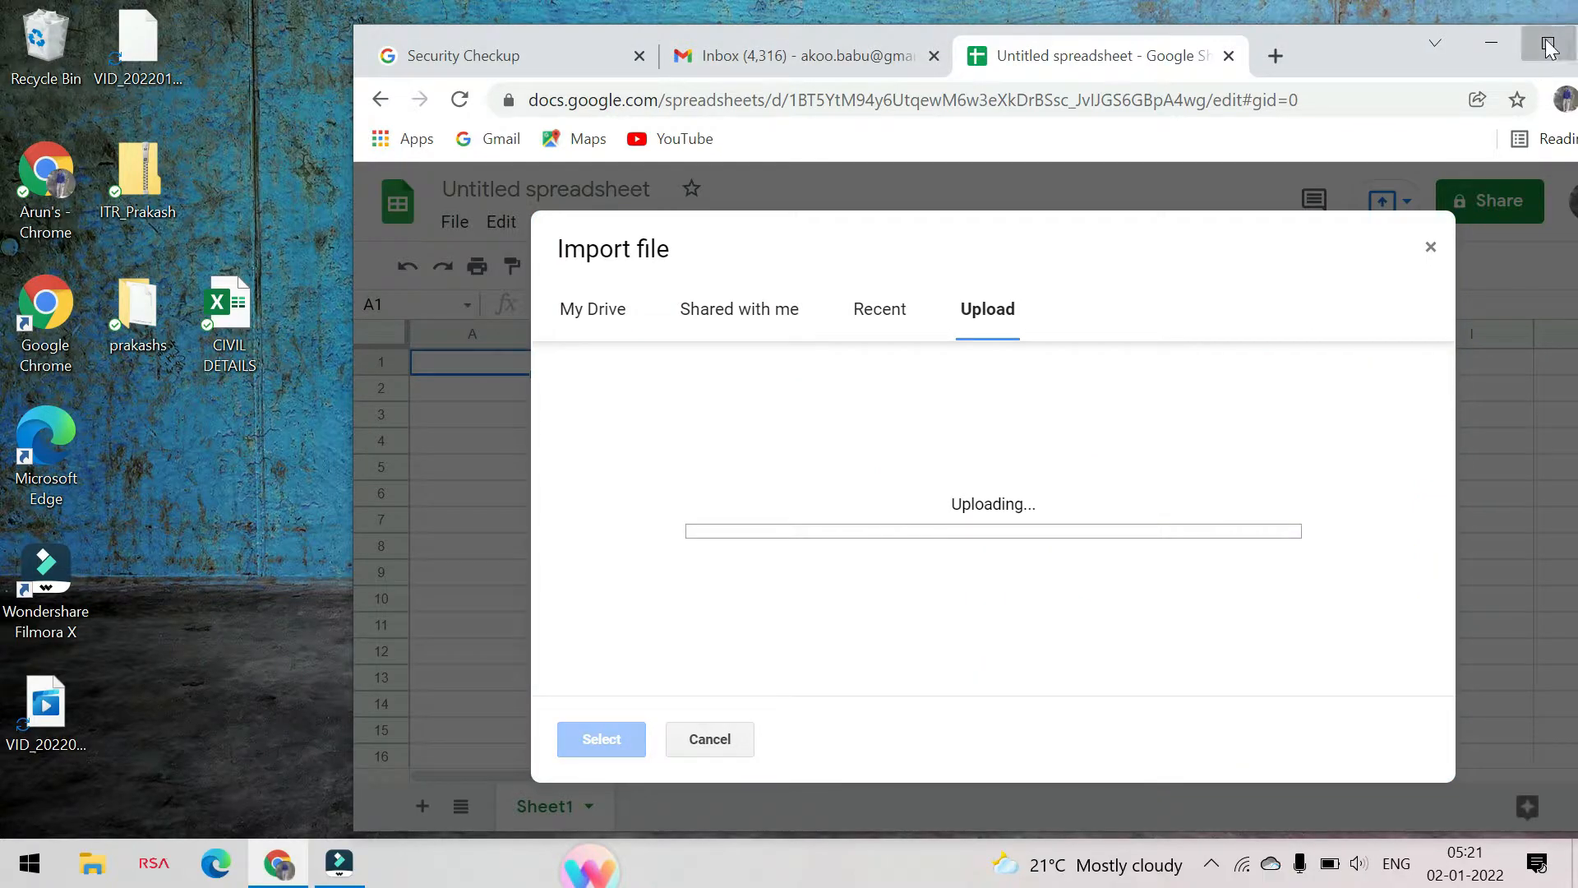
pyautogui.doubleClick(1338, 49)
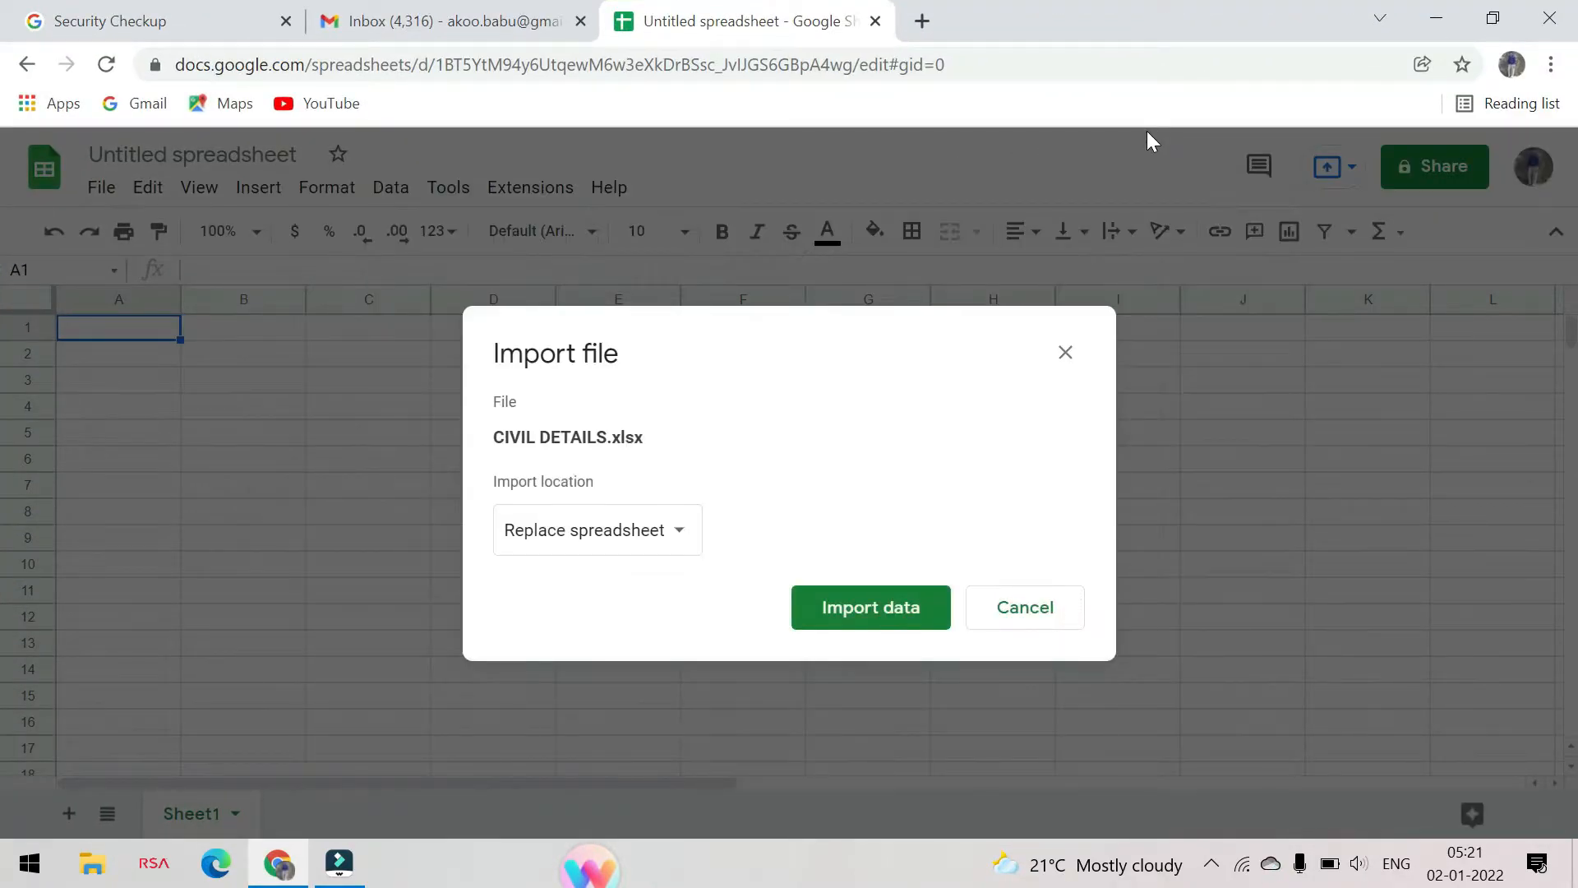
pyautogui.click(904, 610)
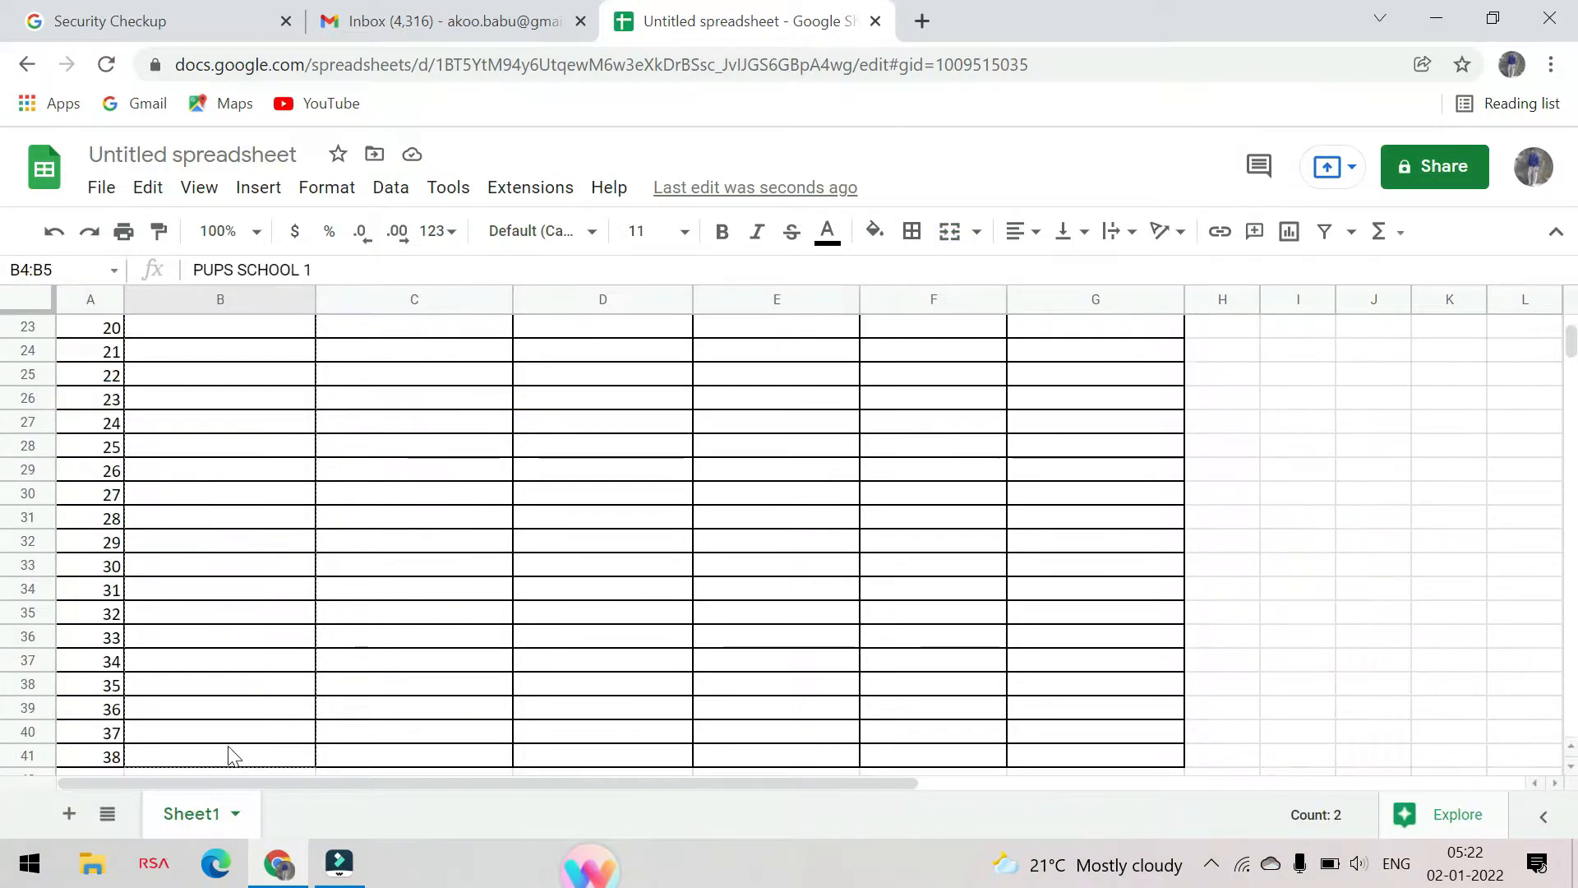
# Fill the SCHOOL NAME column from B4 to B41 with PUPS SCHOOL 1 through PUPS SCHOOL 38
pyautogui.moveTo(230, 750); pyautogui.dragTo(231, 755)
pyautogui.scroll(-2, 236, 681)
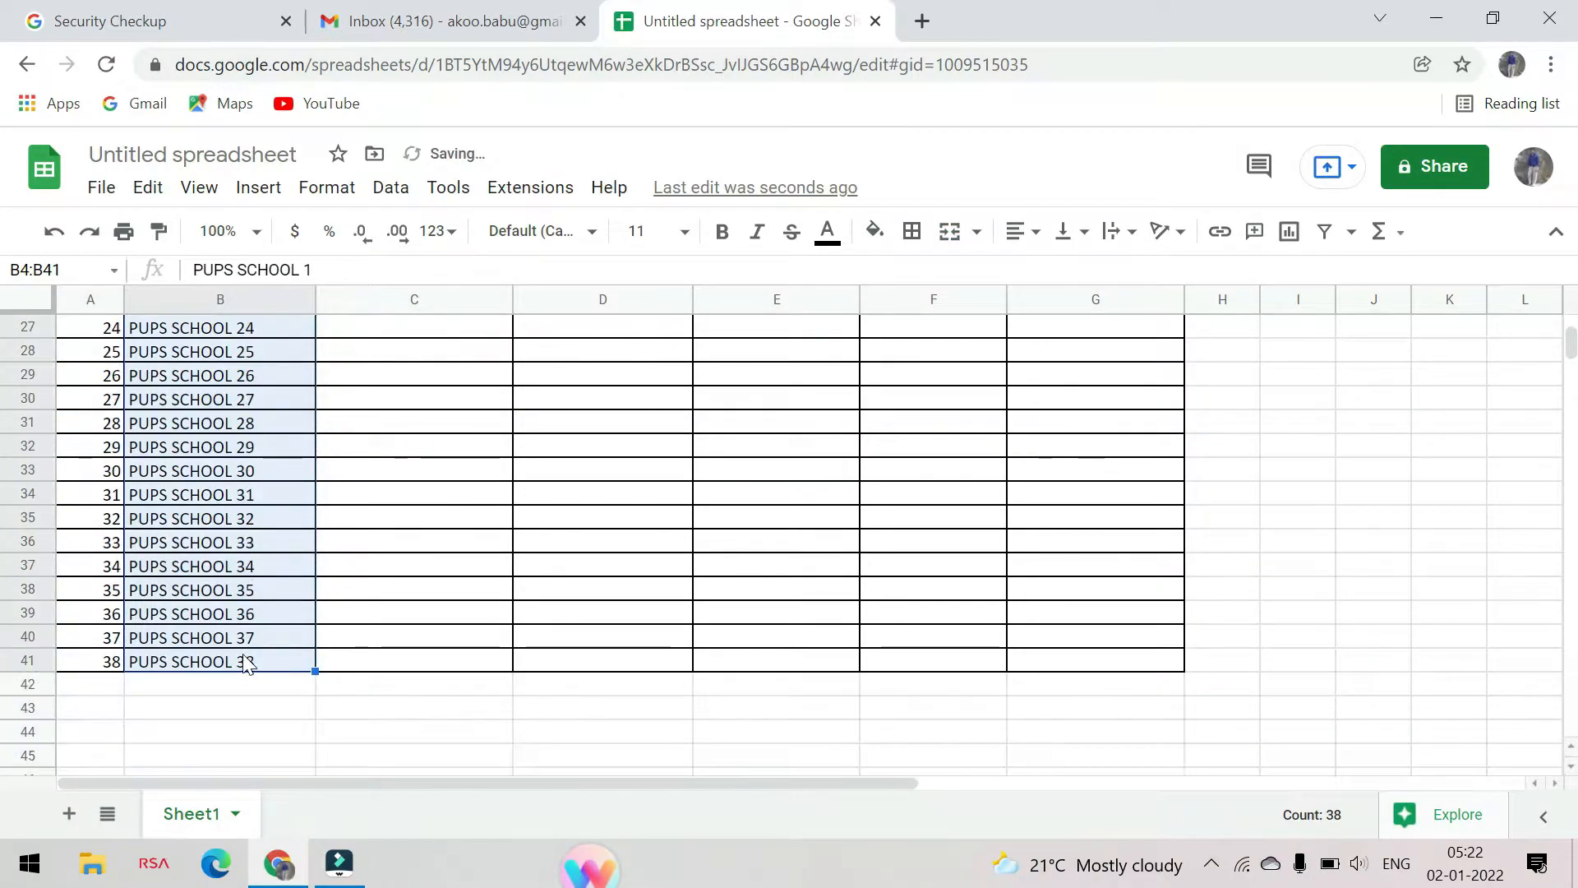
pyautogui.click(265, 707)
# Widen the NO OF UNUSED TOILETS column so its header fits inside the cell
pyautogui.scroll(6, 504, 634)
pyautogui.scroll(2, 510, 633)
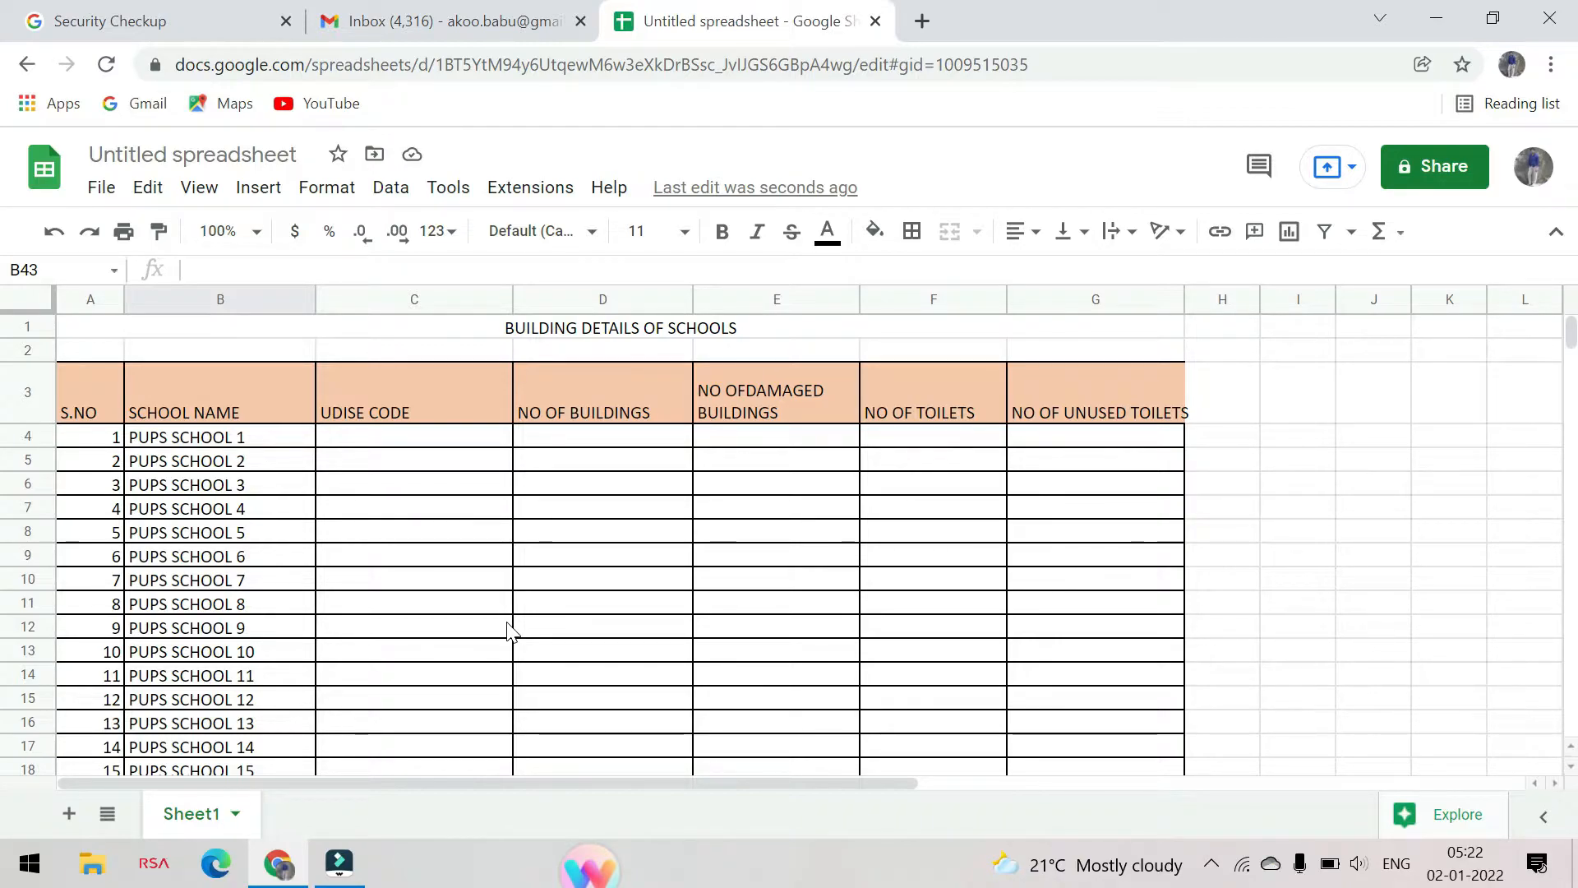
pyautogui.click(484, 444)
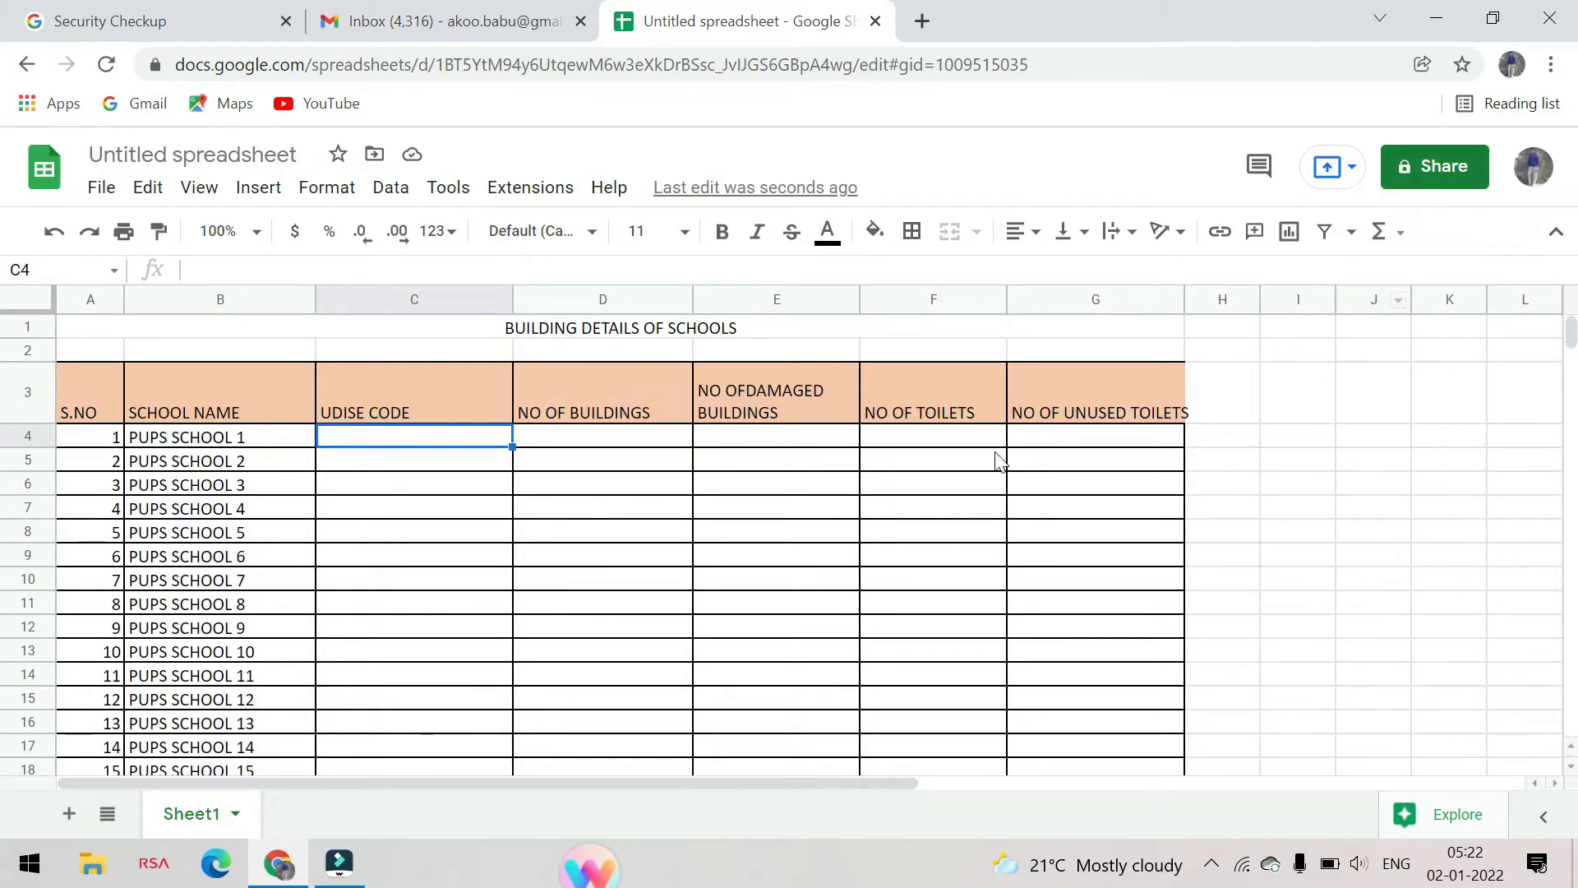
pyautogui.moveTo(1185, 299); pyautogui.dragTo(1207, 300)
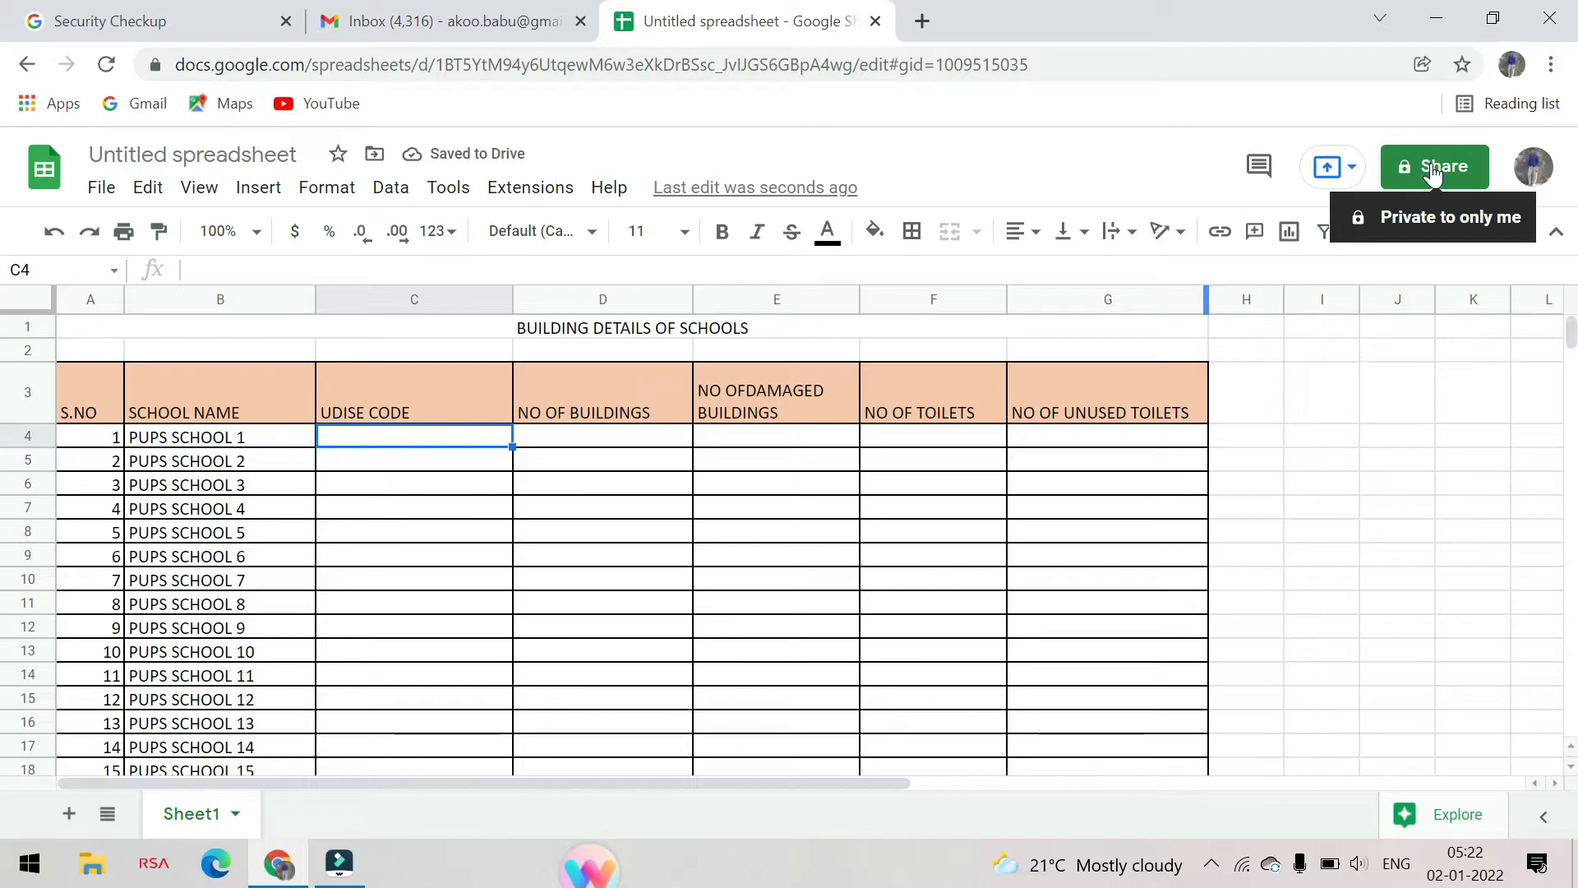
# Start sharing the spreadsheet and name it CIVIL DETAILS OF SCHOOL
pyautogui.click(1432, 168)
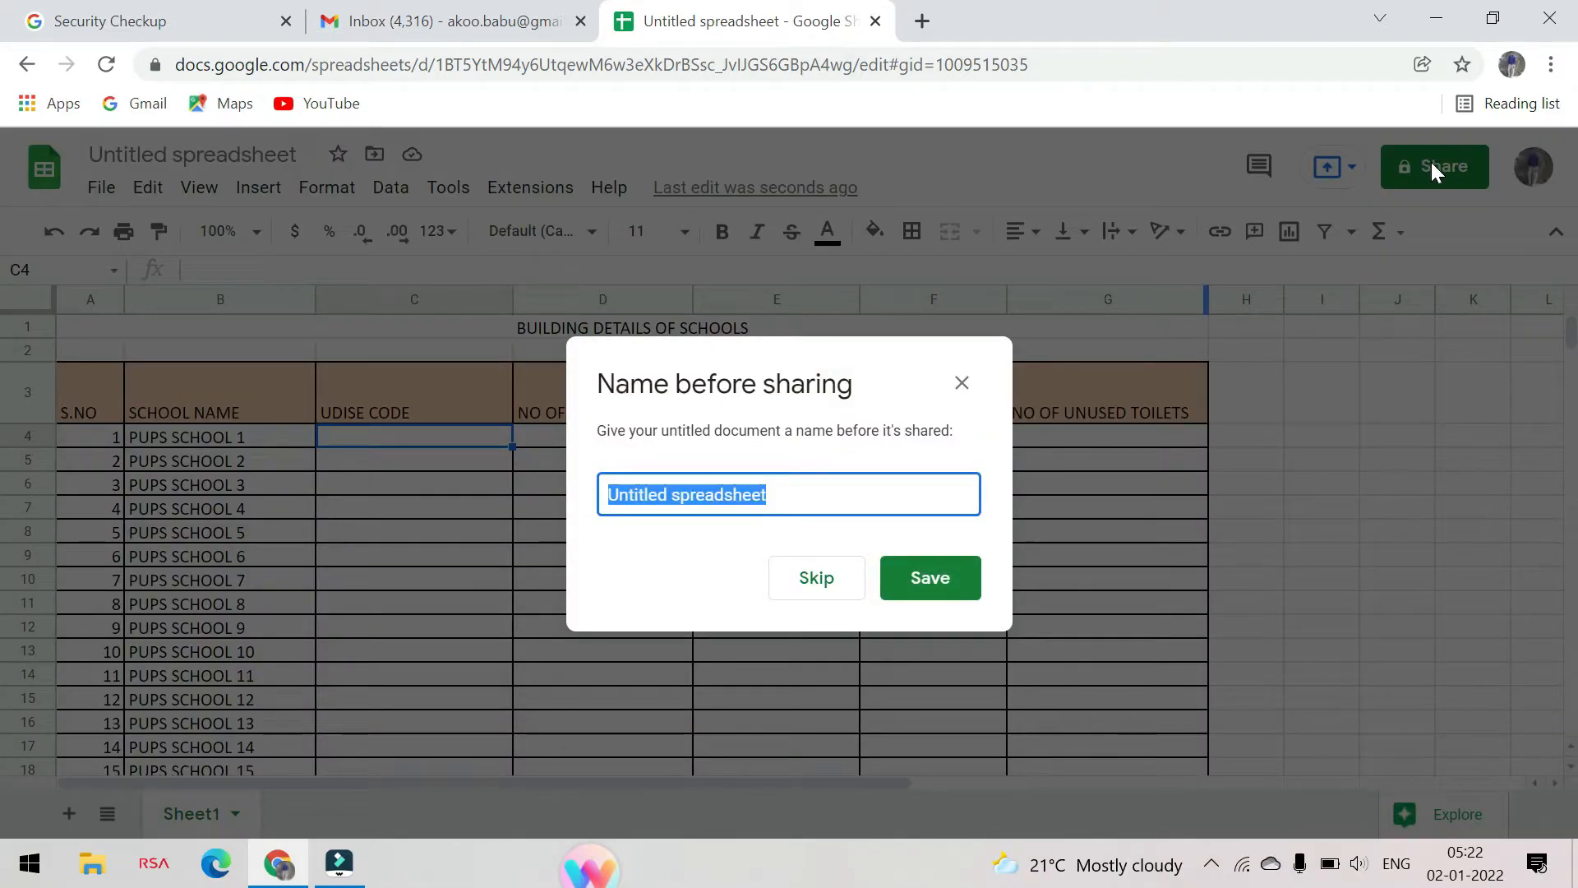
pyautogui.write('CIVIL DETAIL')
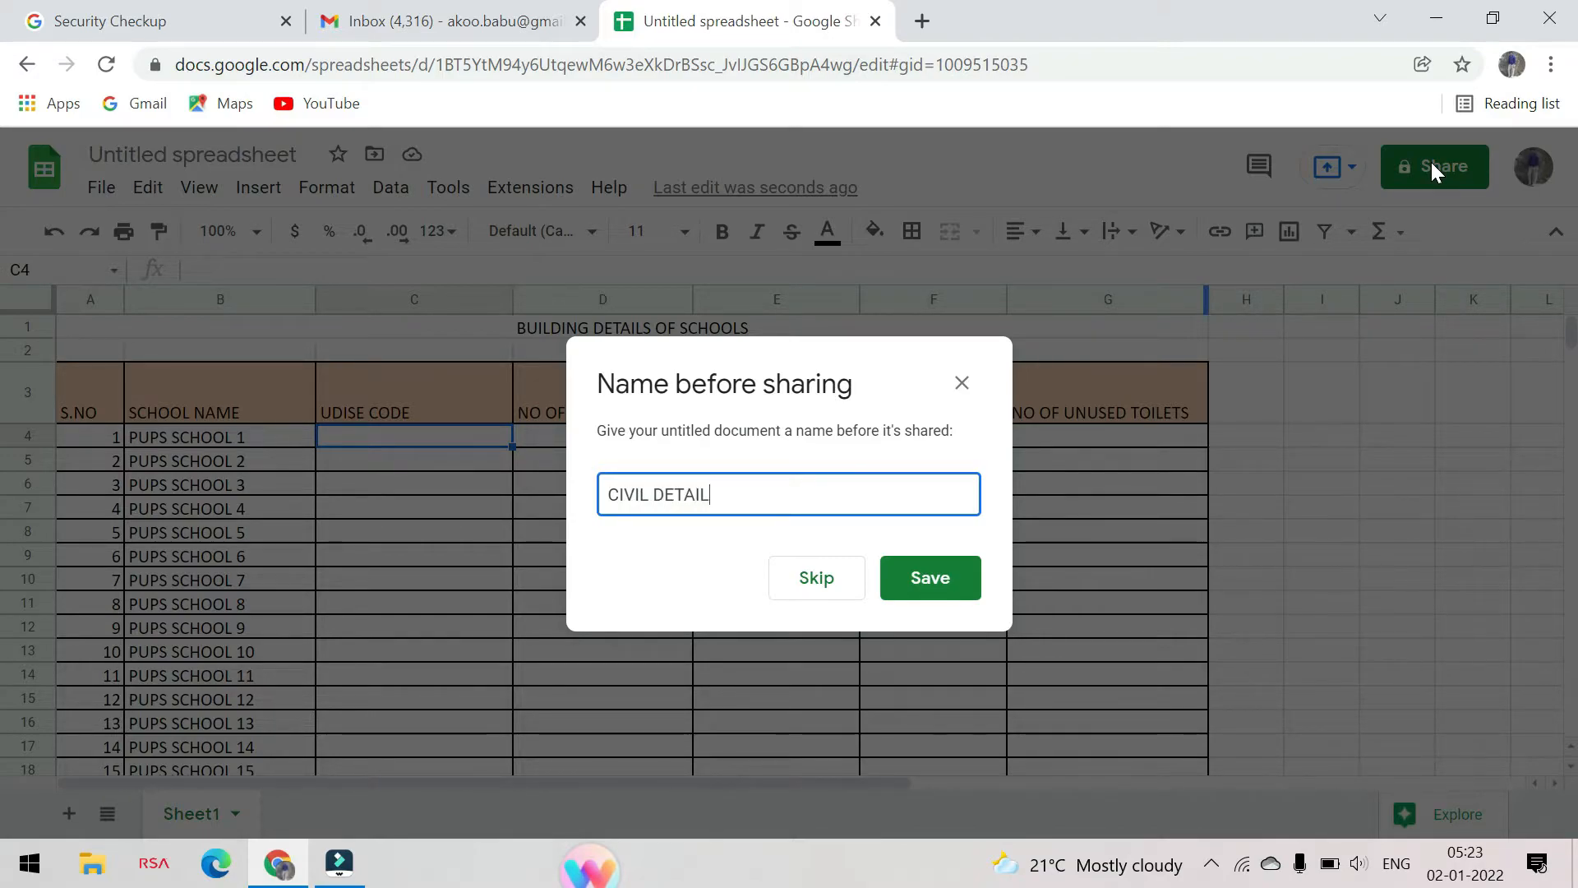
pyautogui.write('S OF SCHO')
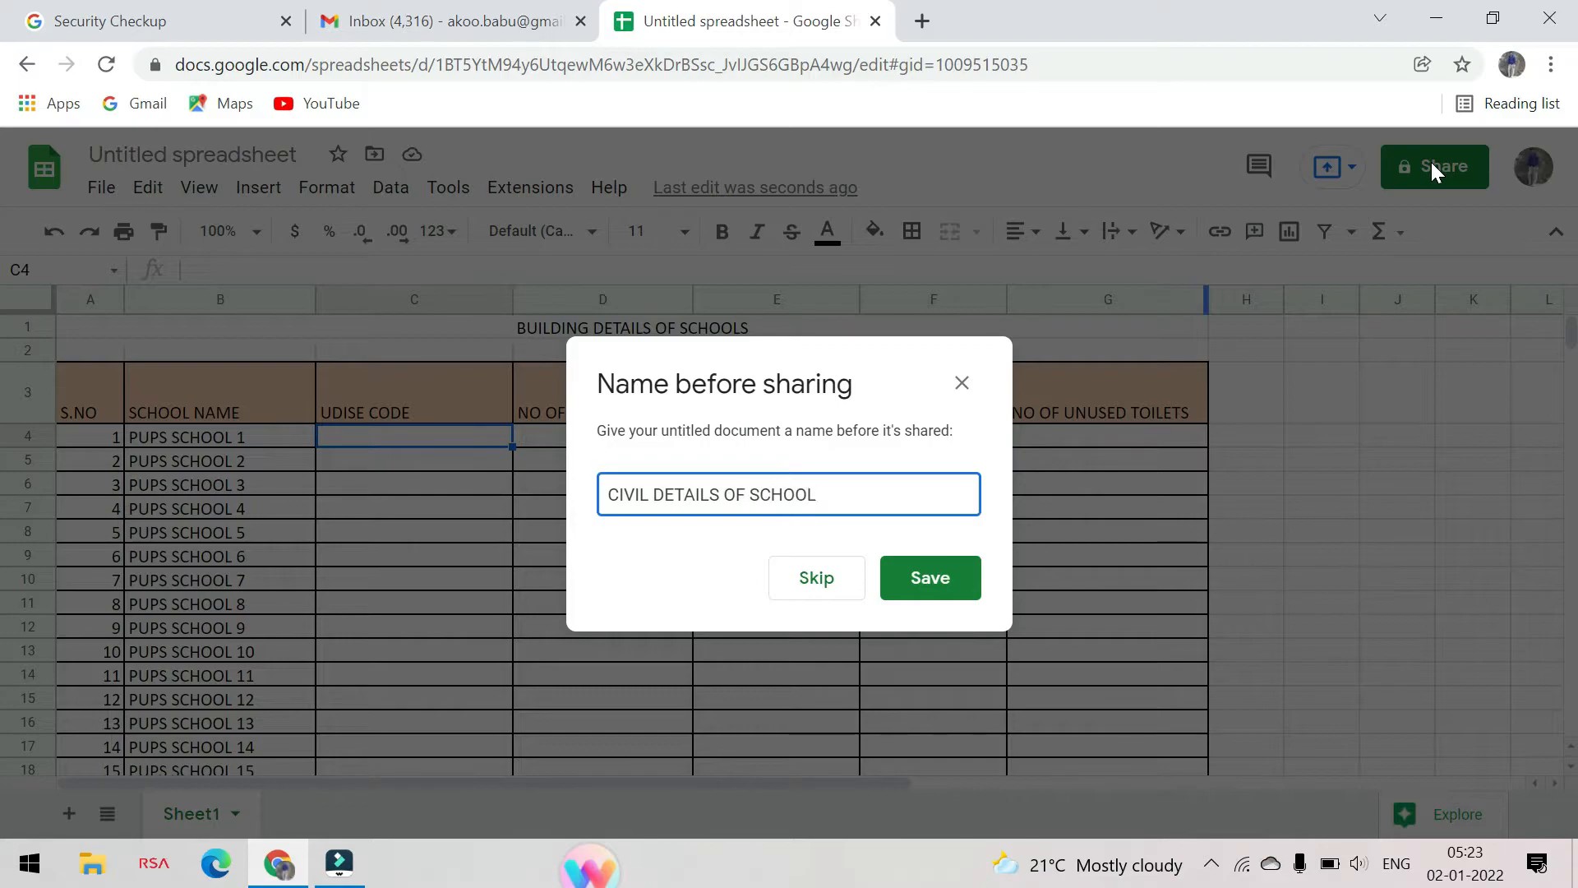
pyautogui.write('OL')
pyautogui.click(951, 579)
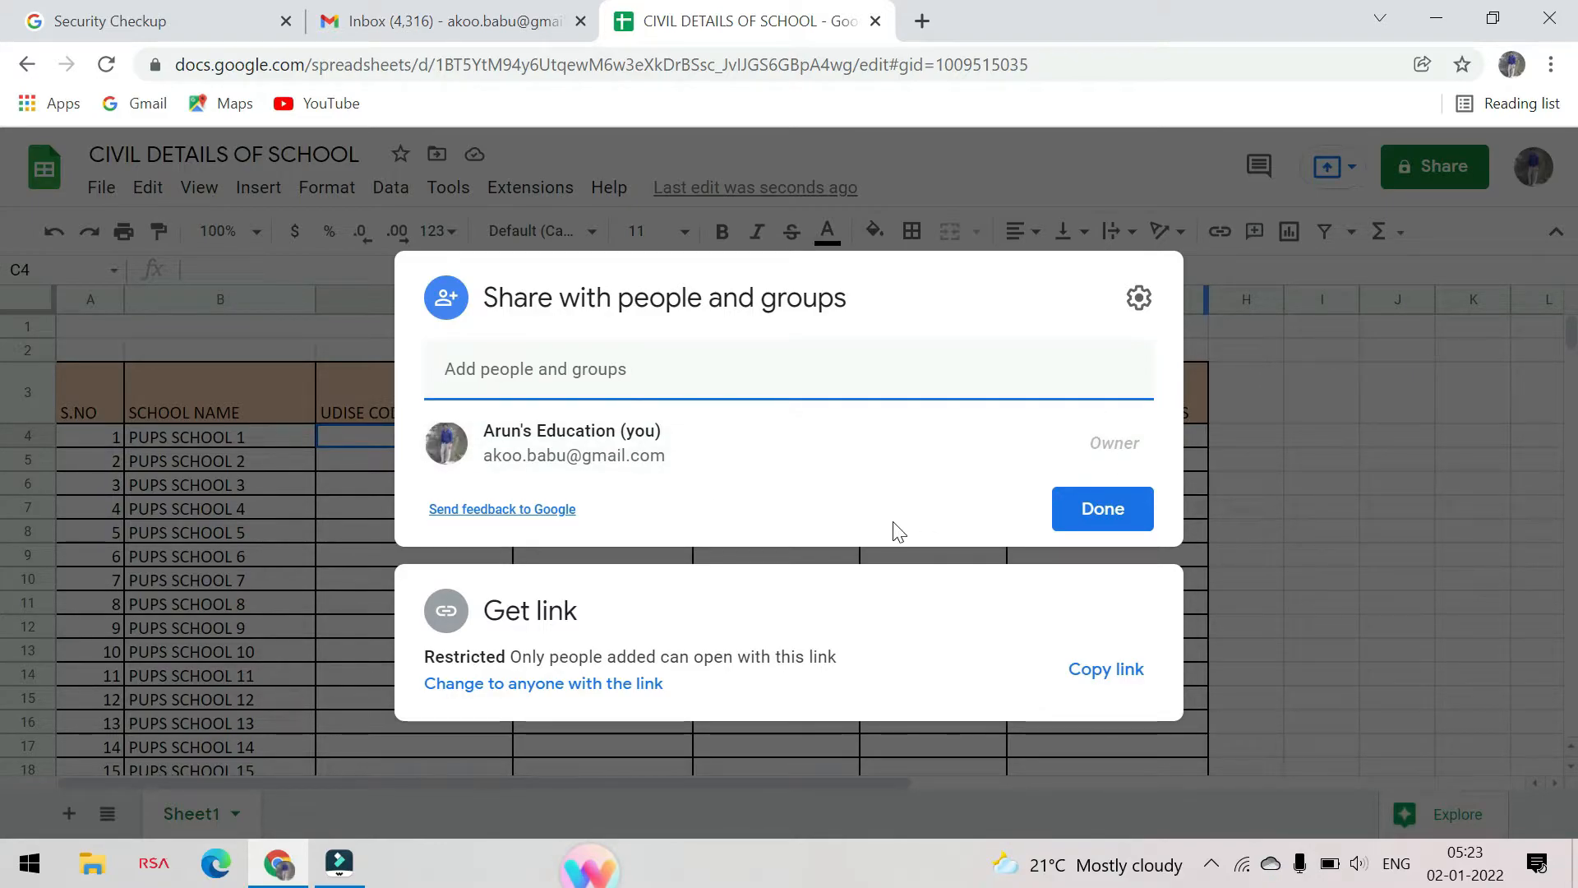
# Check the people-sharing settings, dismiss the tips, and give anyone with the link Editor access to the spreadsheet
pyautogui.click(1139, 300)
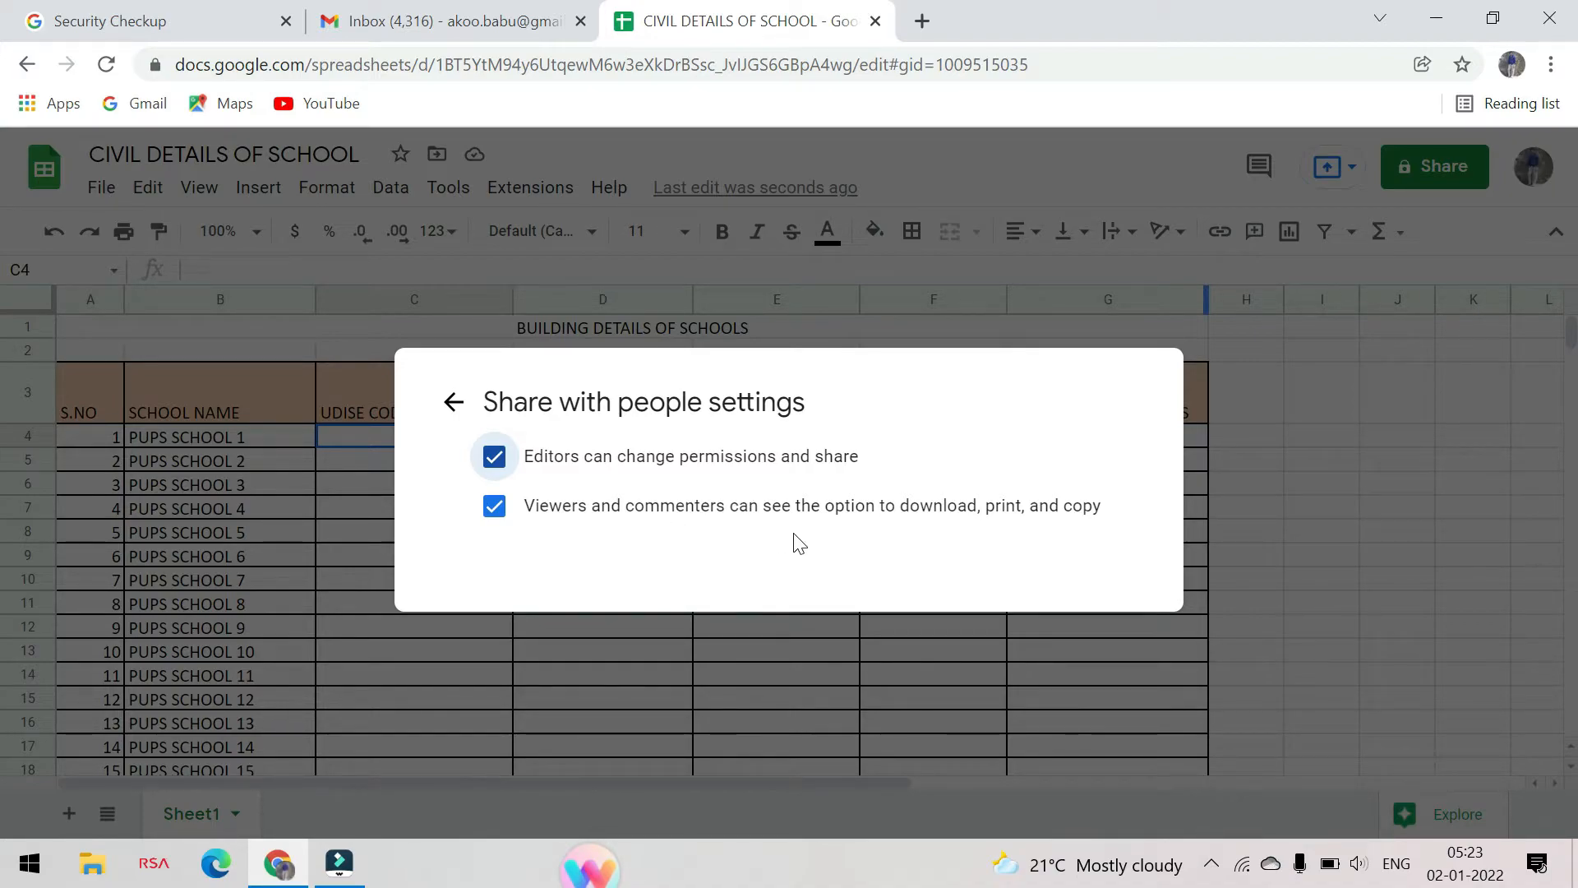
pyautogui.click(465, 416)
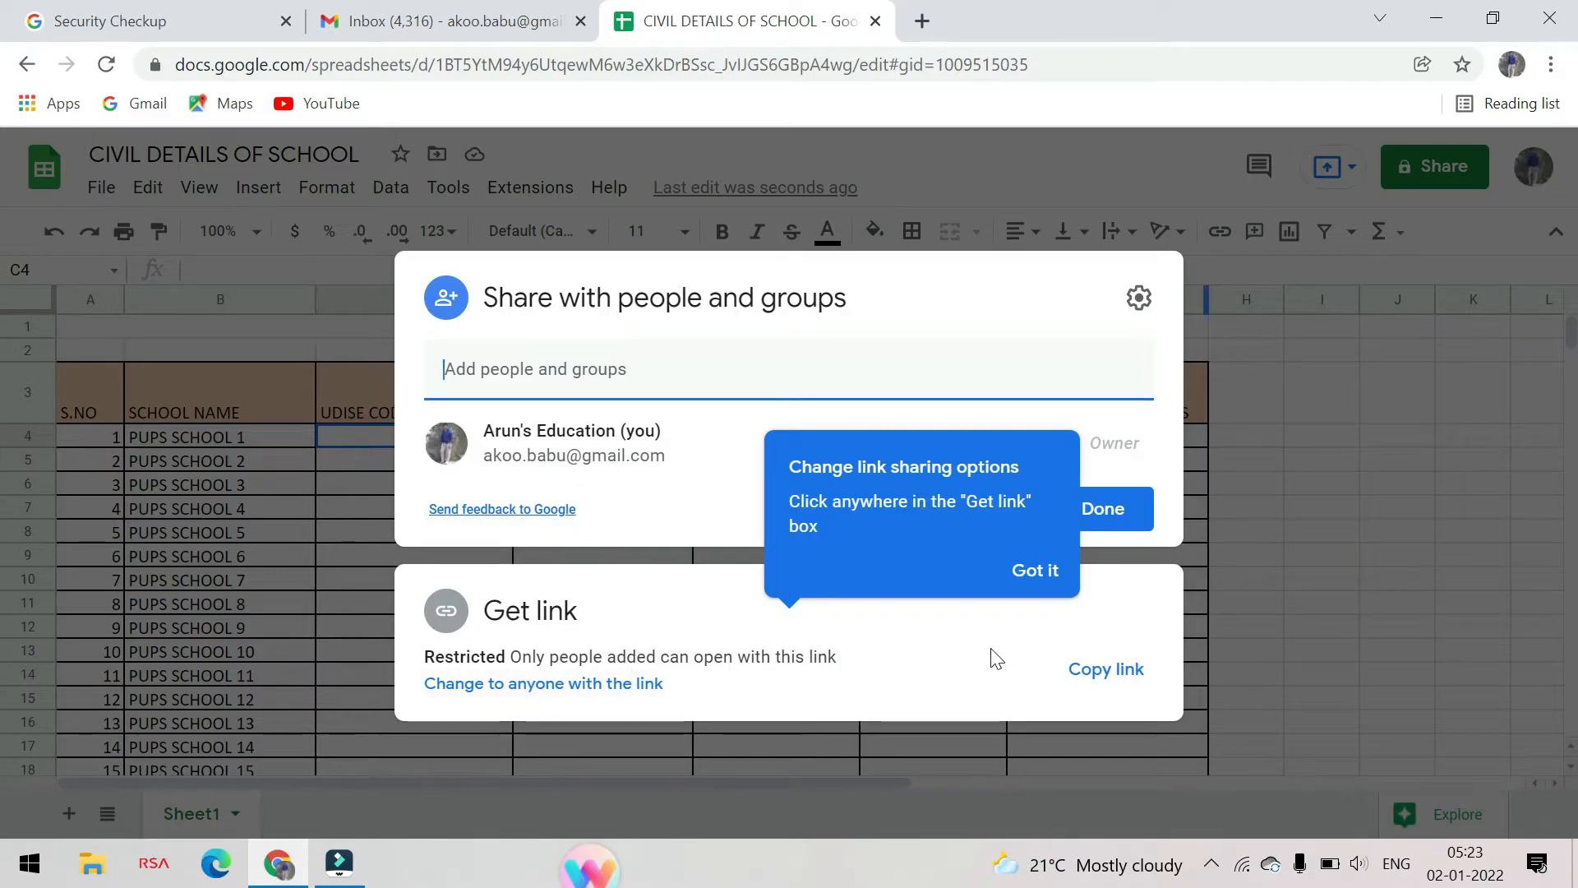
pyautogui.click(1041, 570)
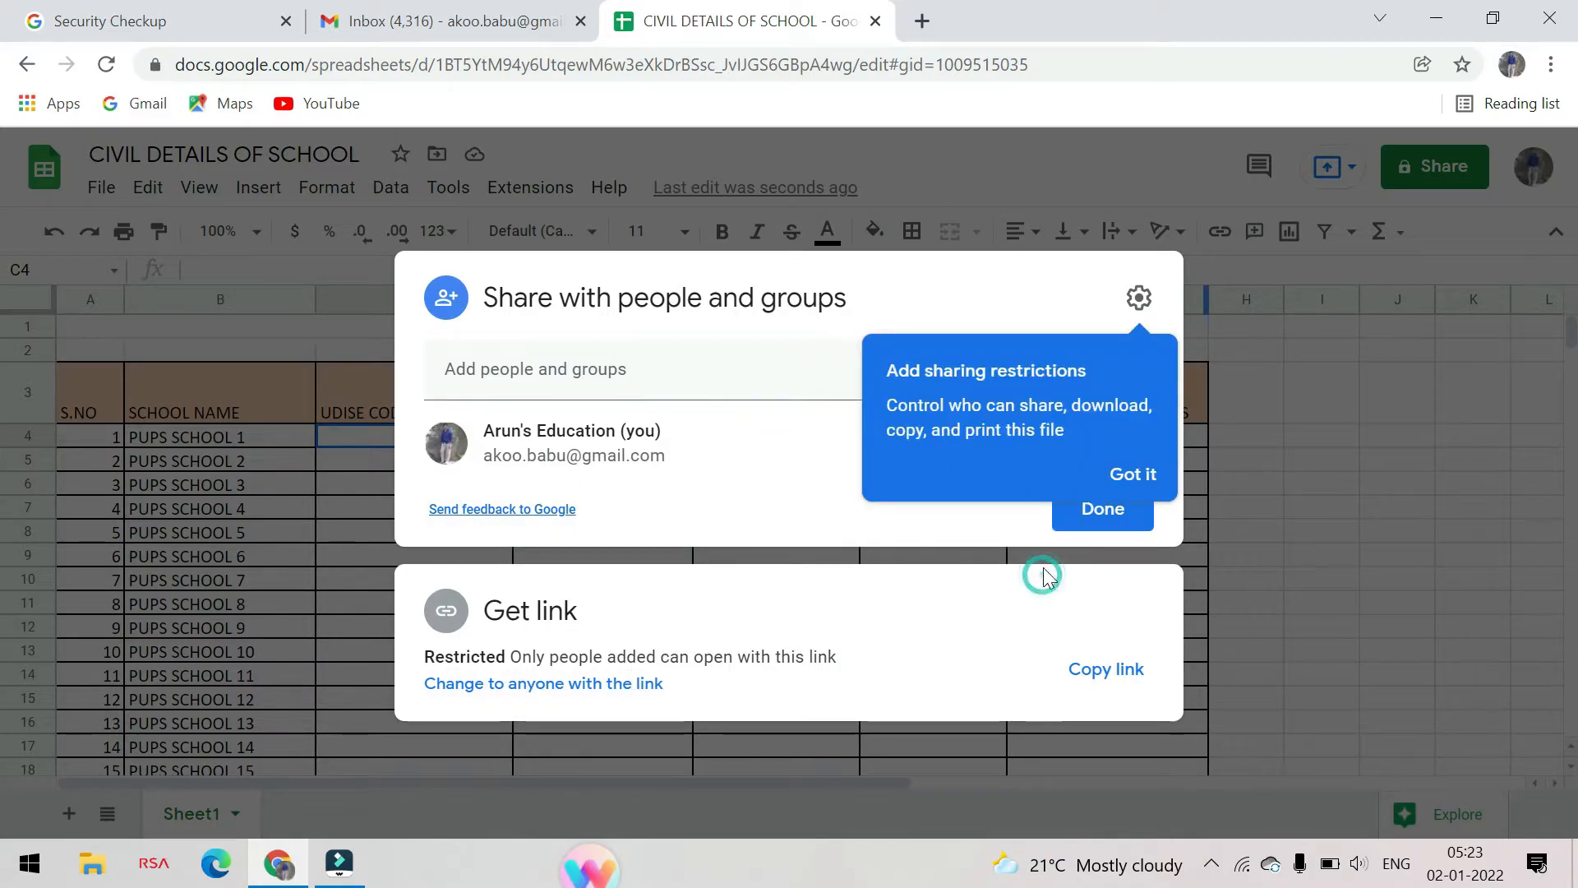
pyautogui.click(1132, 477)
pyautogui.click(620, 684)
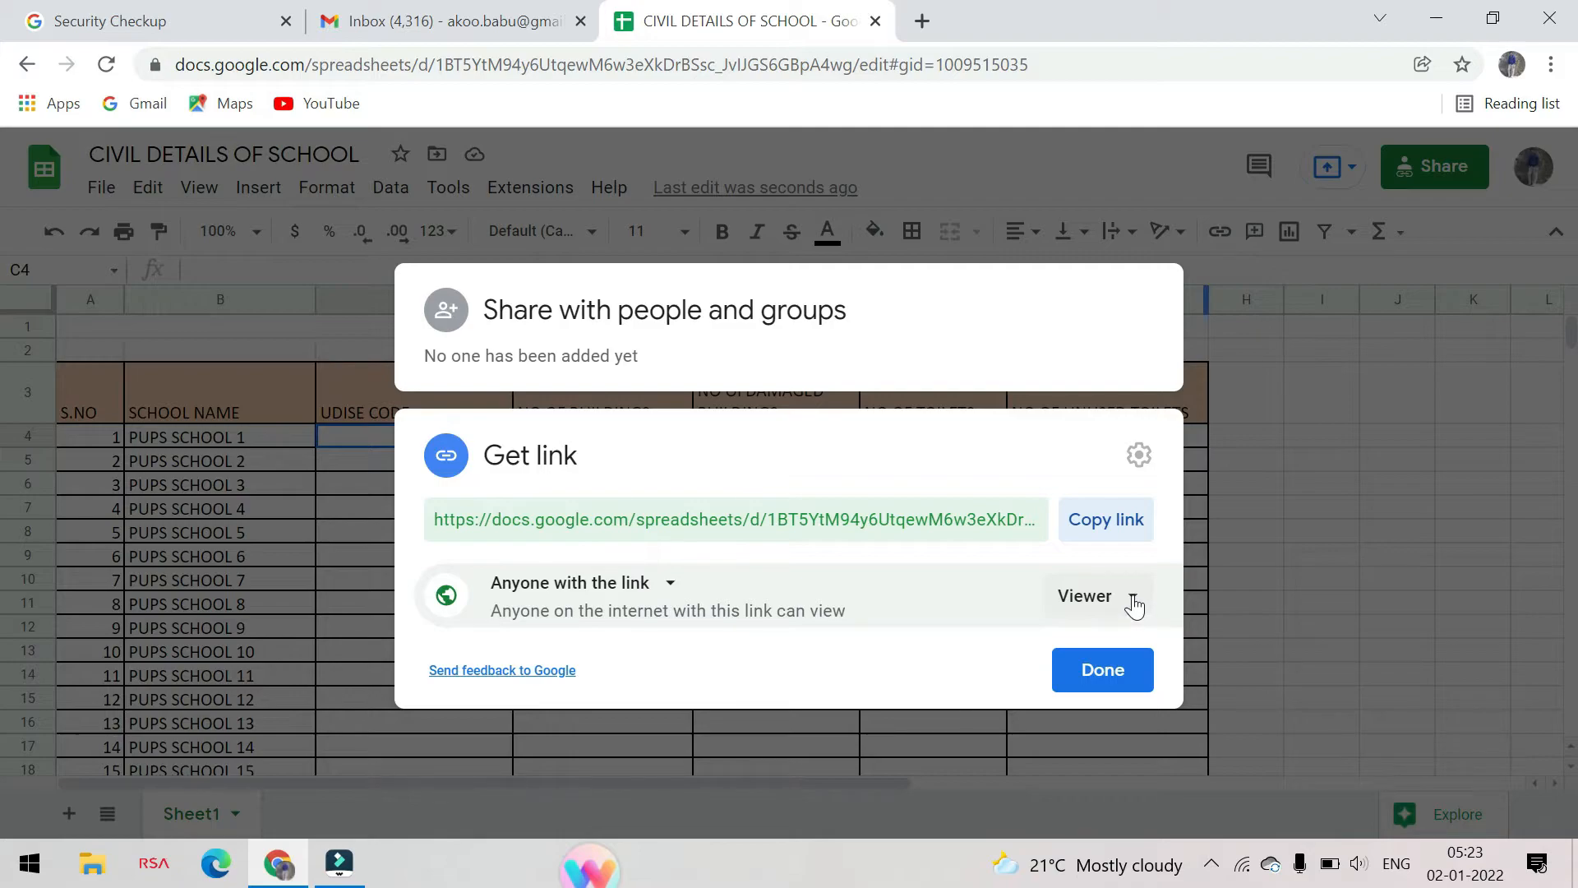
pyautogui.click(1135, 607)
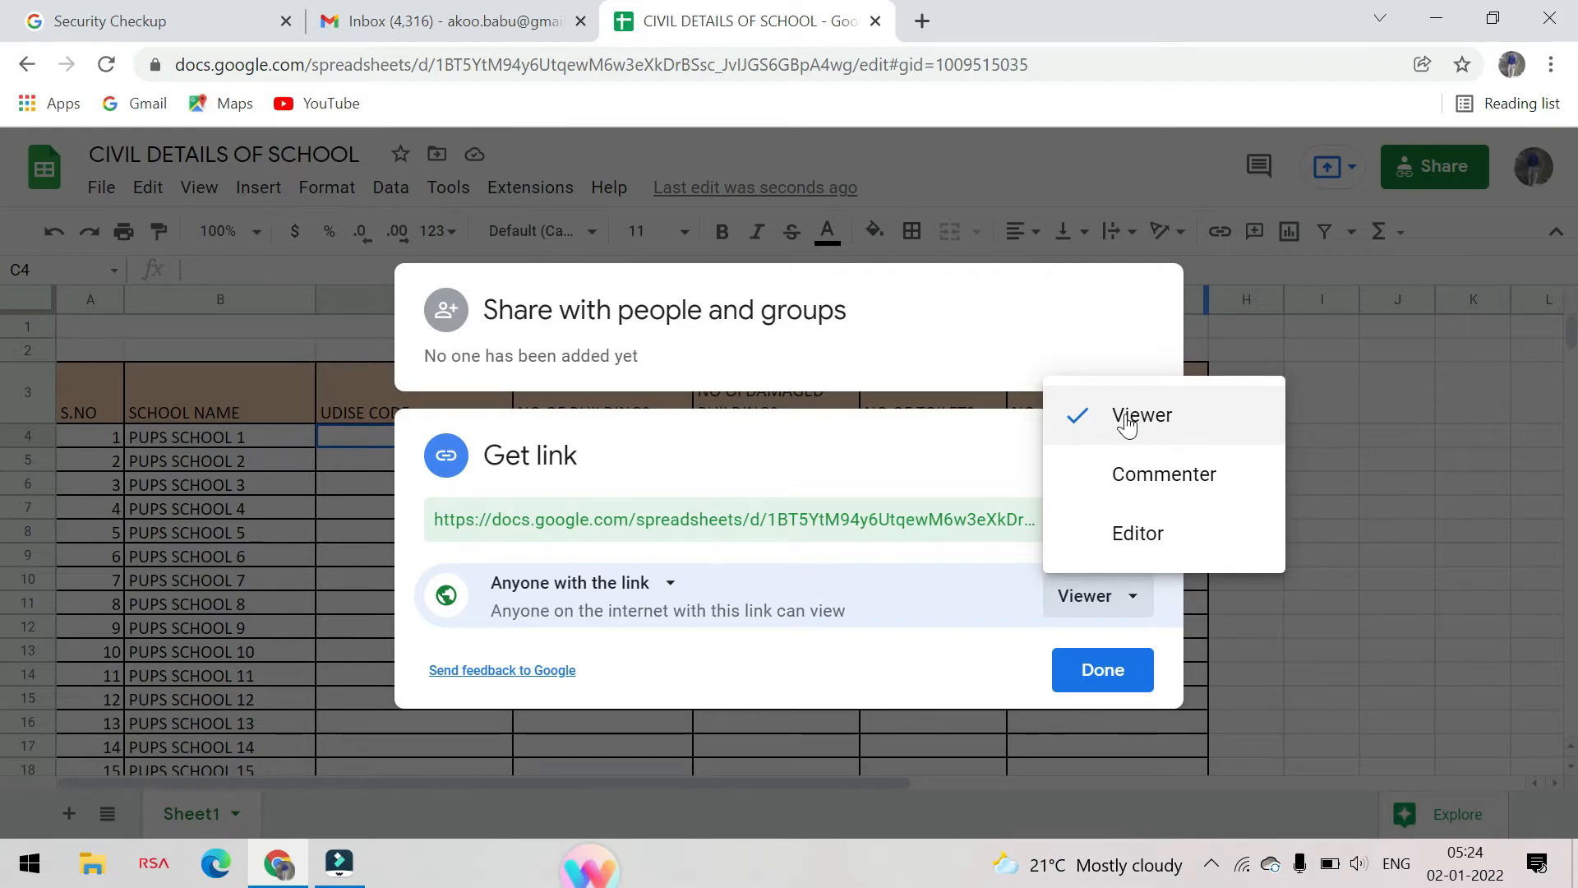
pyautogui.click(1138, 533)
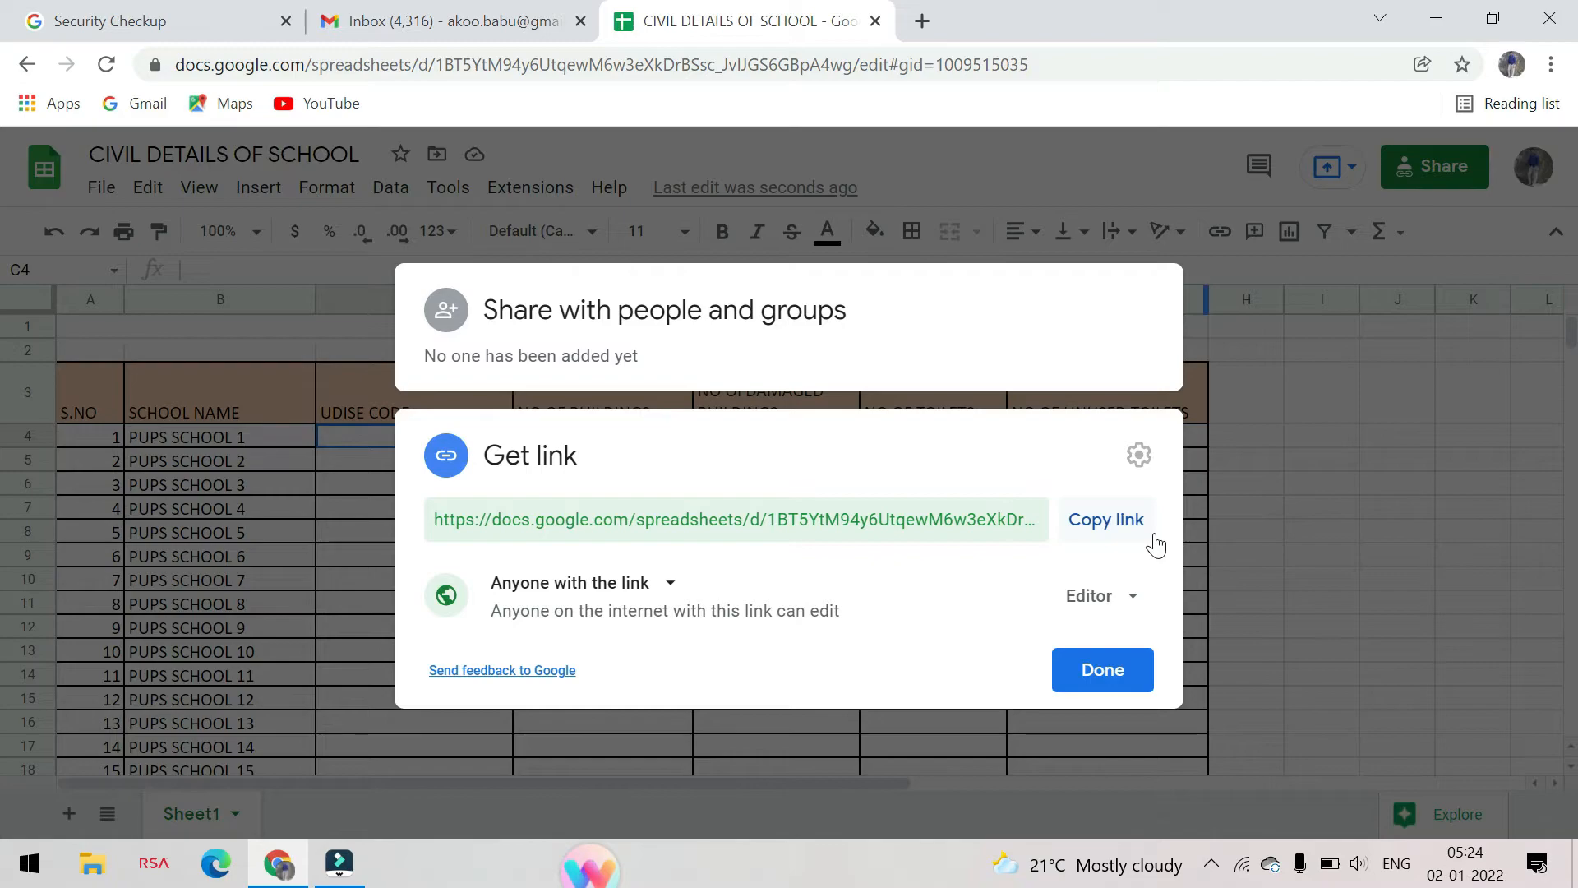
pyautogui.click(1101, 672)
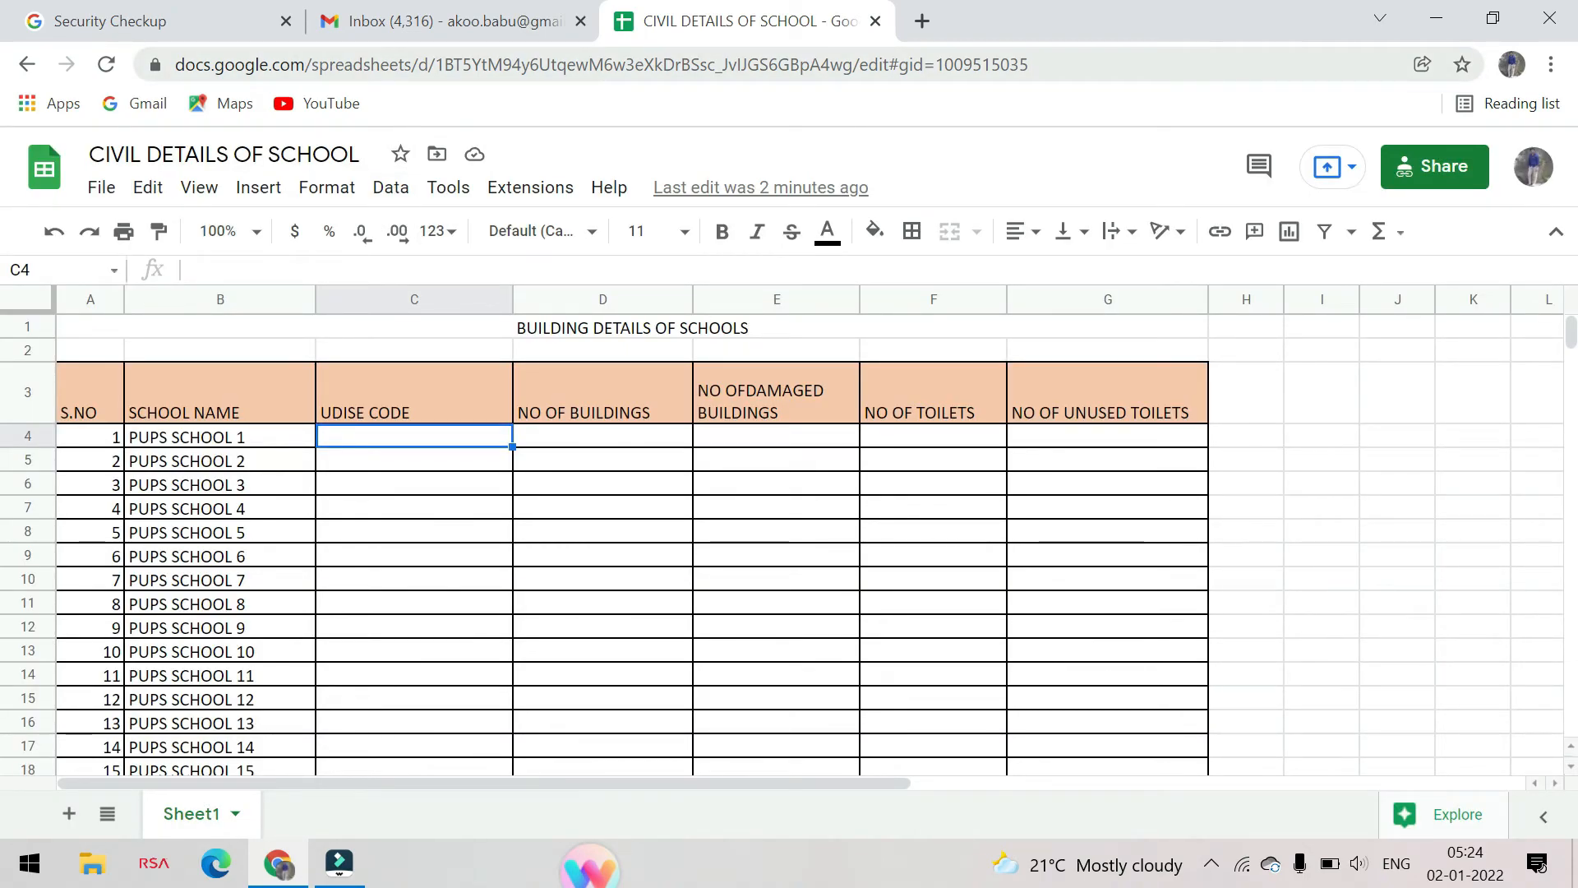
pyautogui.click(1051, 66)
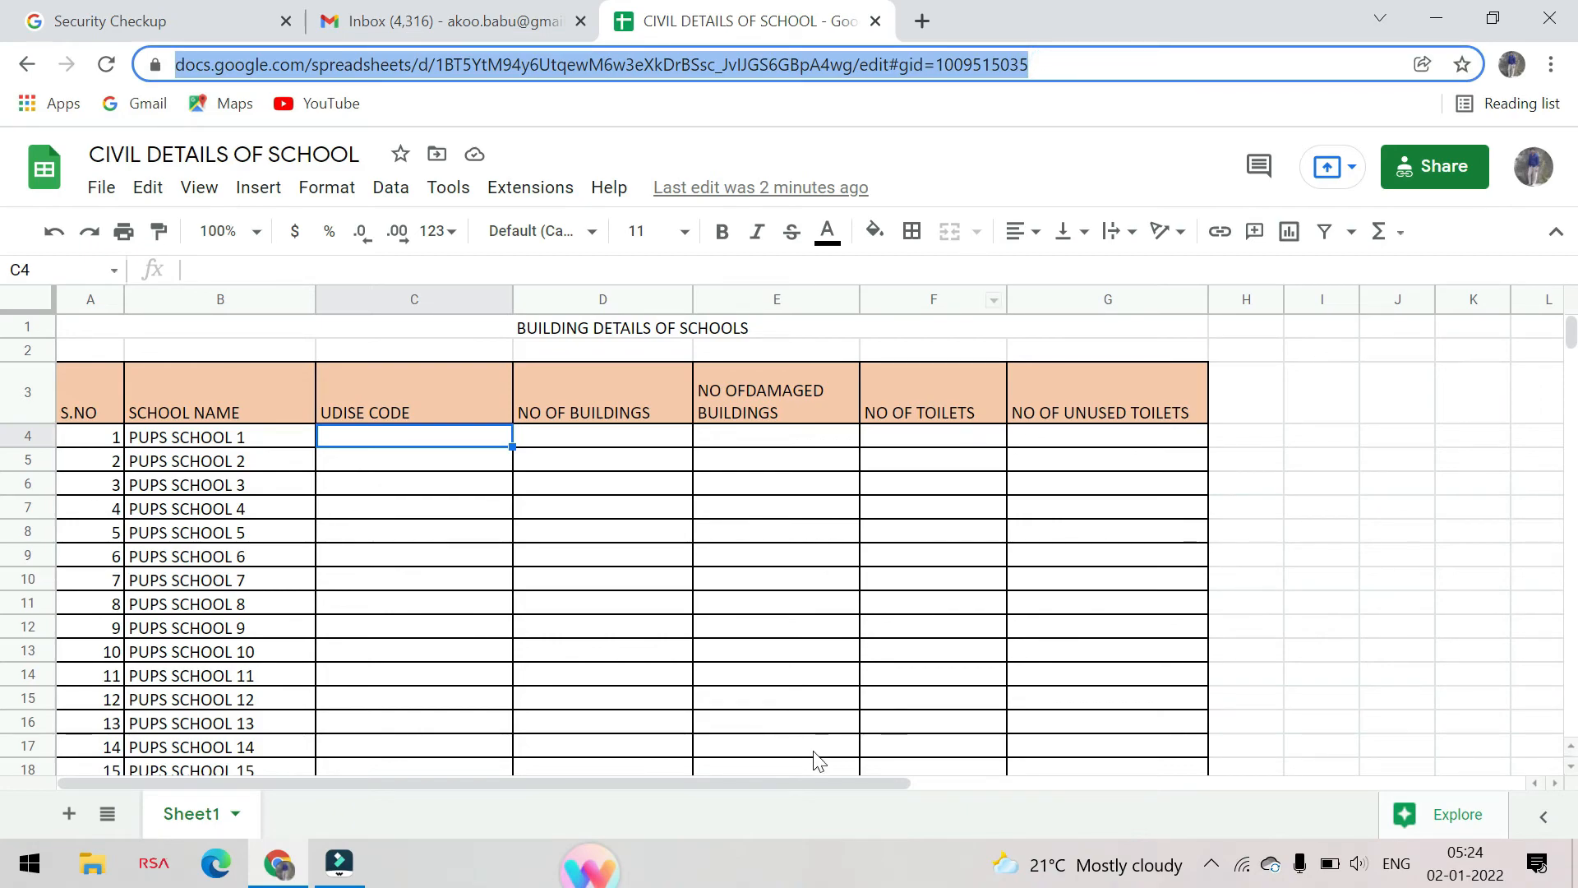
pyautogui.click(518, 503)
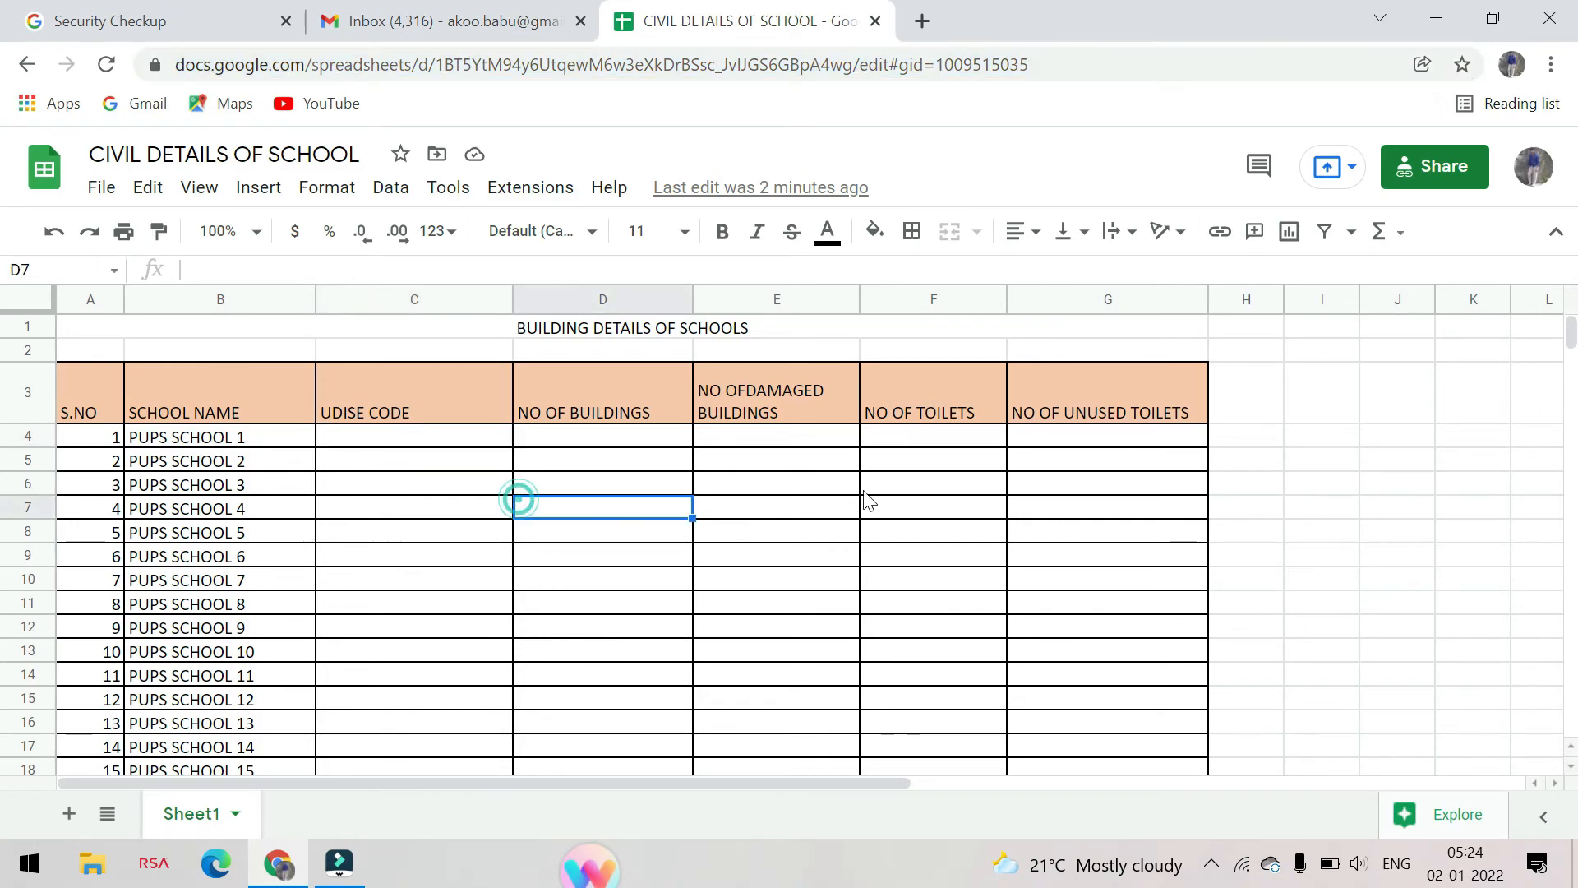